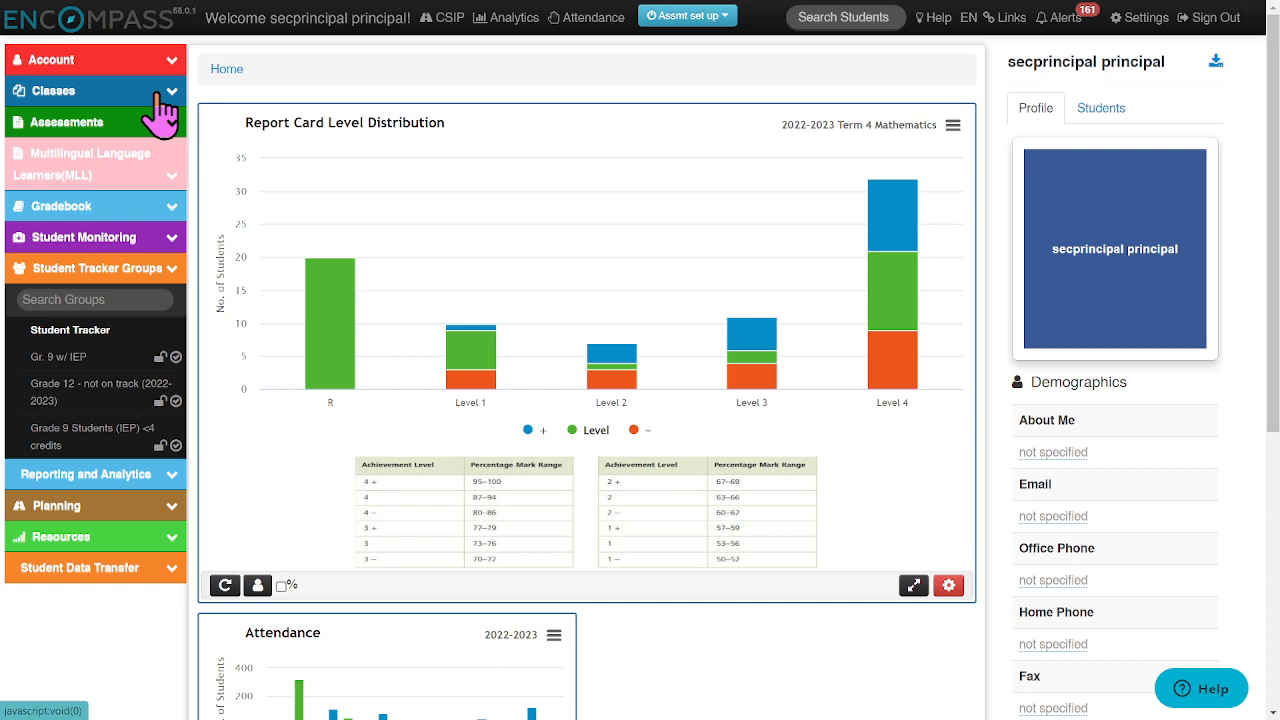
Step: Start a new automatic group in Student Tracker Groups and open the Grades filter
{"action": "left_click", "coordinate": [70, 335]}
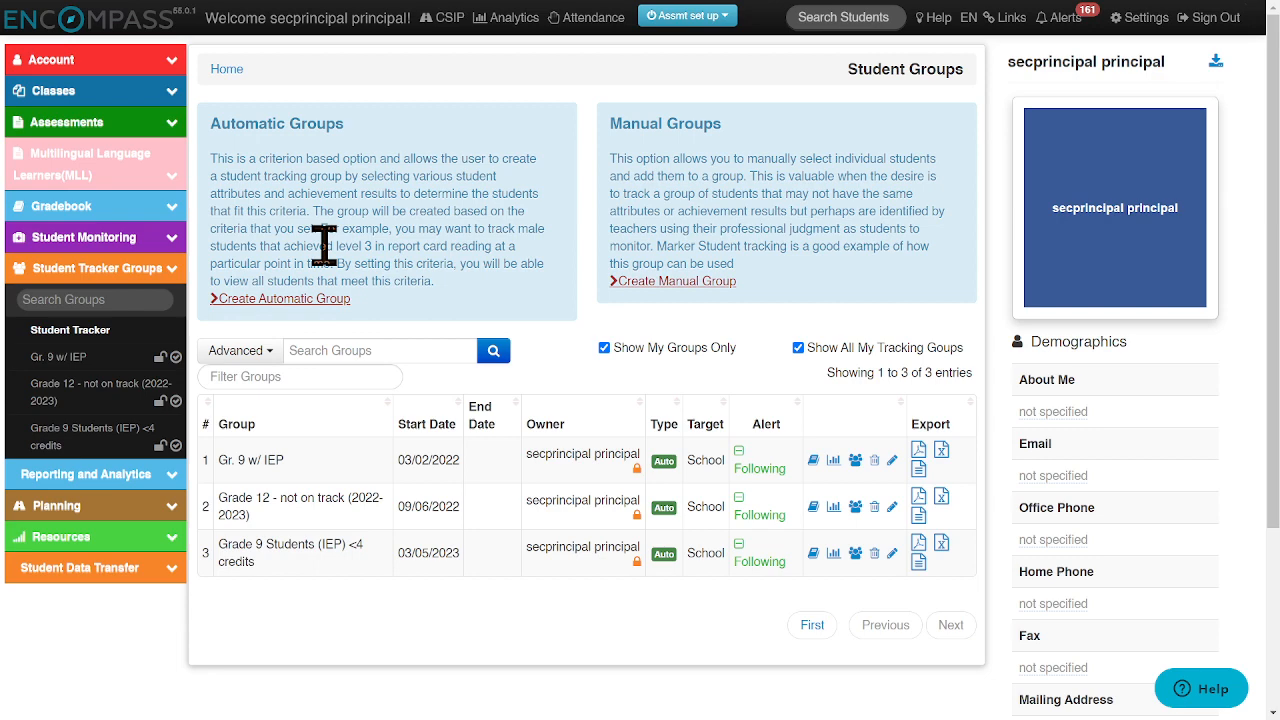
{"action": "left_click", "coordinate": [256, 300]}
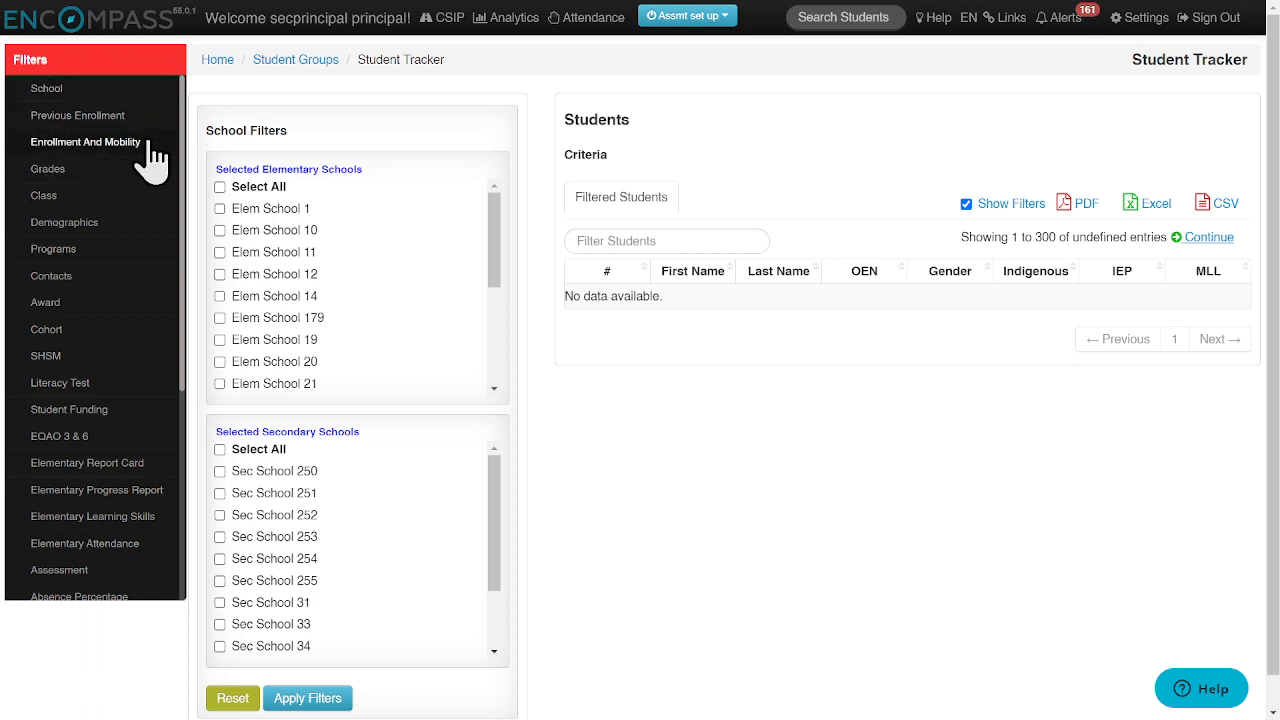
{"action": "mouse_move", "coordinate": [183, 157]}
{"action": "left_mouse_down"}
{"action": "mouse_move", "coordinate": [177, 366]}
{"action": "mouse_move", "coordinate": [186, 137]}
{"action": "left_mouse_up"}
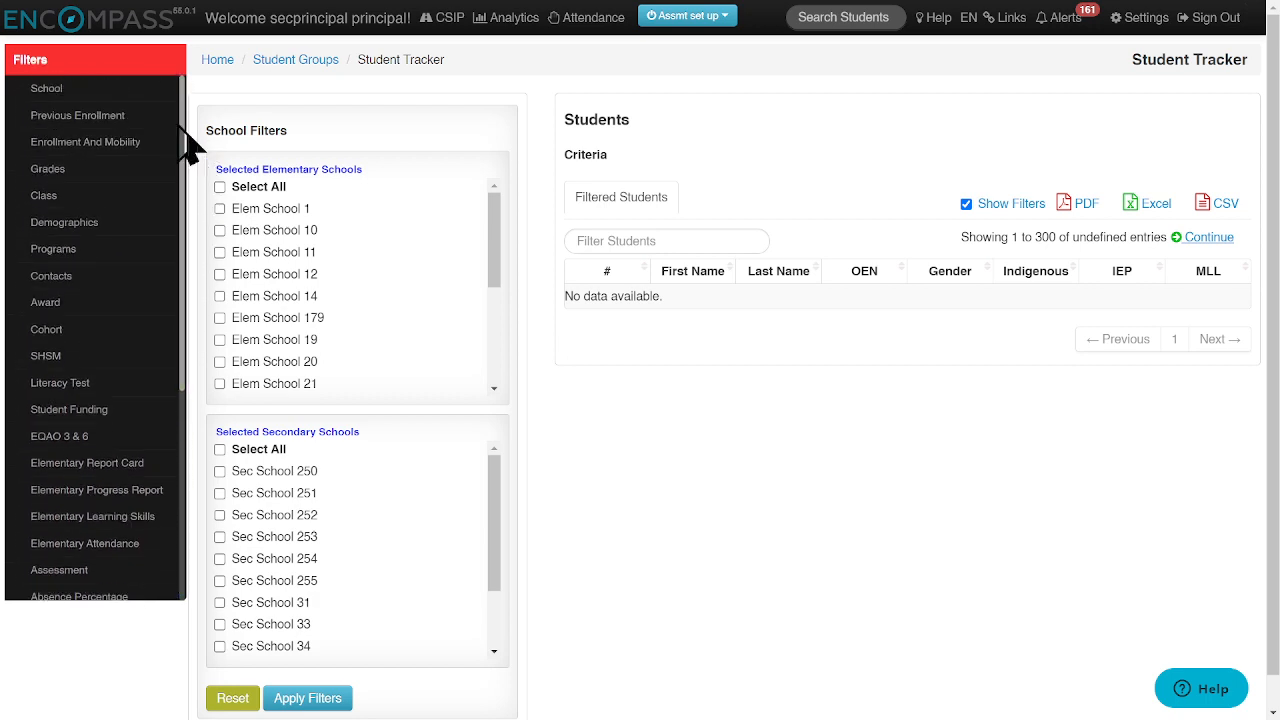
{"action": "left_click", "coordinate": [55, 180]}
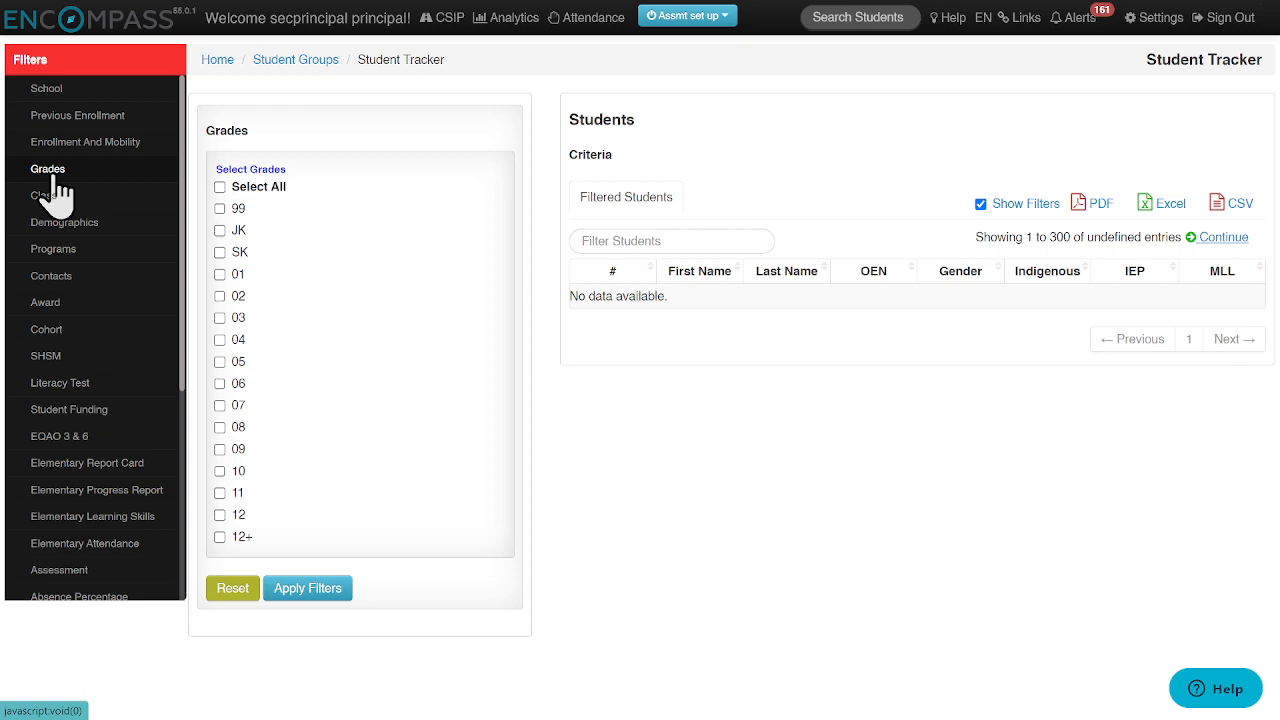
Step: Filter the students by grade 09, and clear that criterion and the grade selection
{"action": "left_click", "coordinate": [220, 450]}
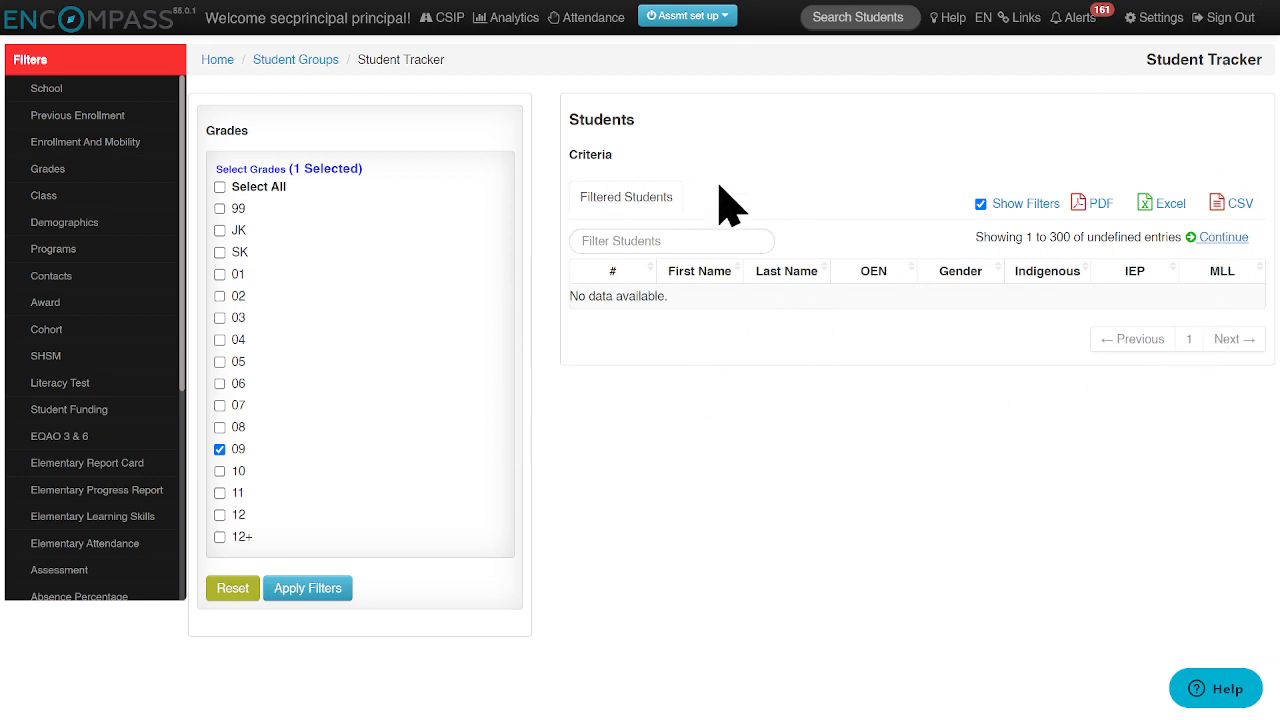
{"action": "left_click", "coordinate": [302, 595]}
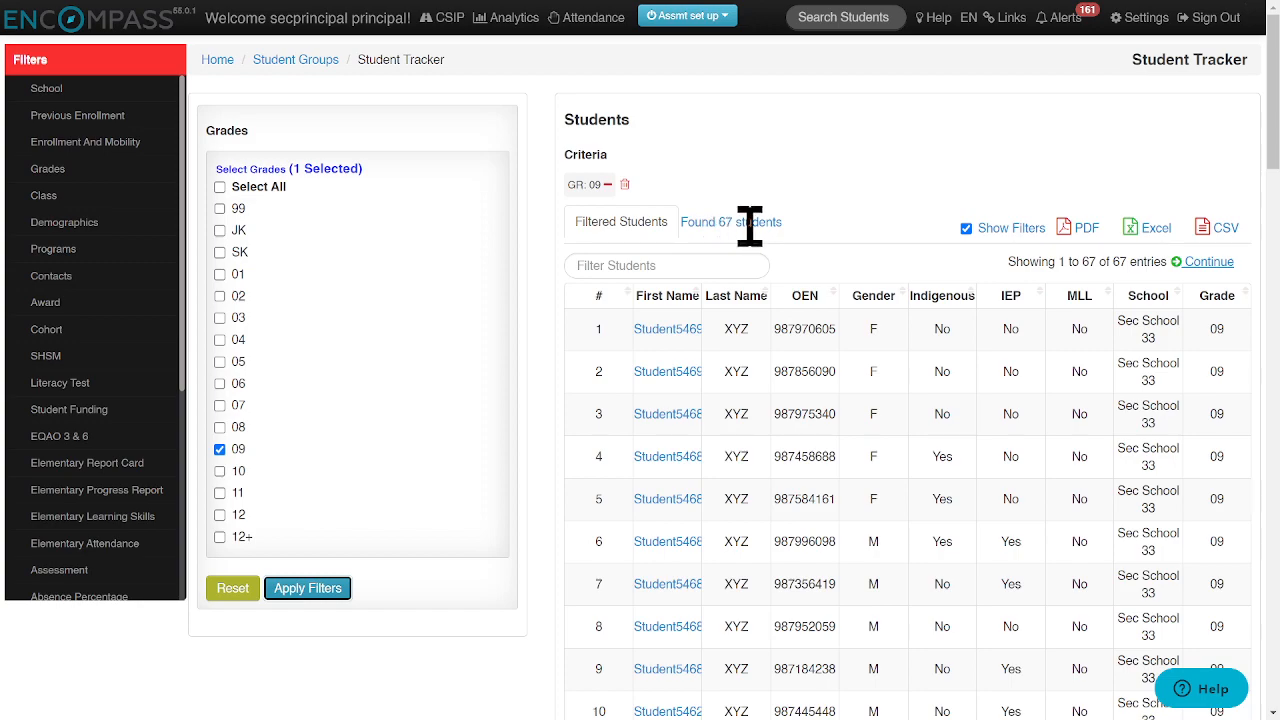
{"action": "mouse_move", "coordinate": [1272, 145]}
{"action": "left_mouse_down"}
{"action": "mouse_move", "coordinate": [1275, 407]}
{"action": "mouse_move", "coordinate": [1275, 158]}
{"action": "left_mouse_up"}
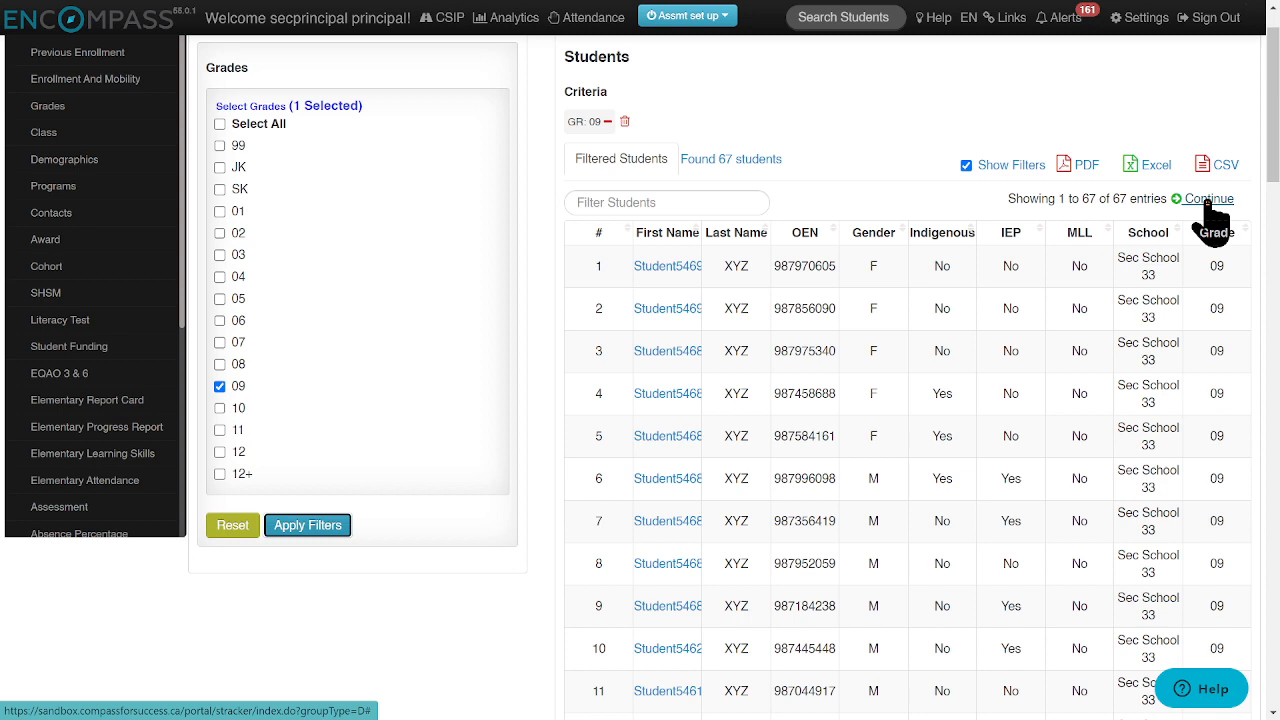
{"action": "left_click", "coordinate": [622, 122]}
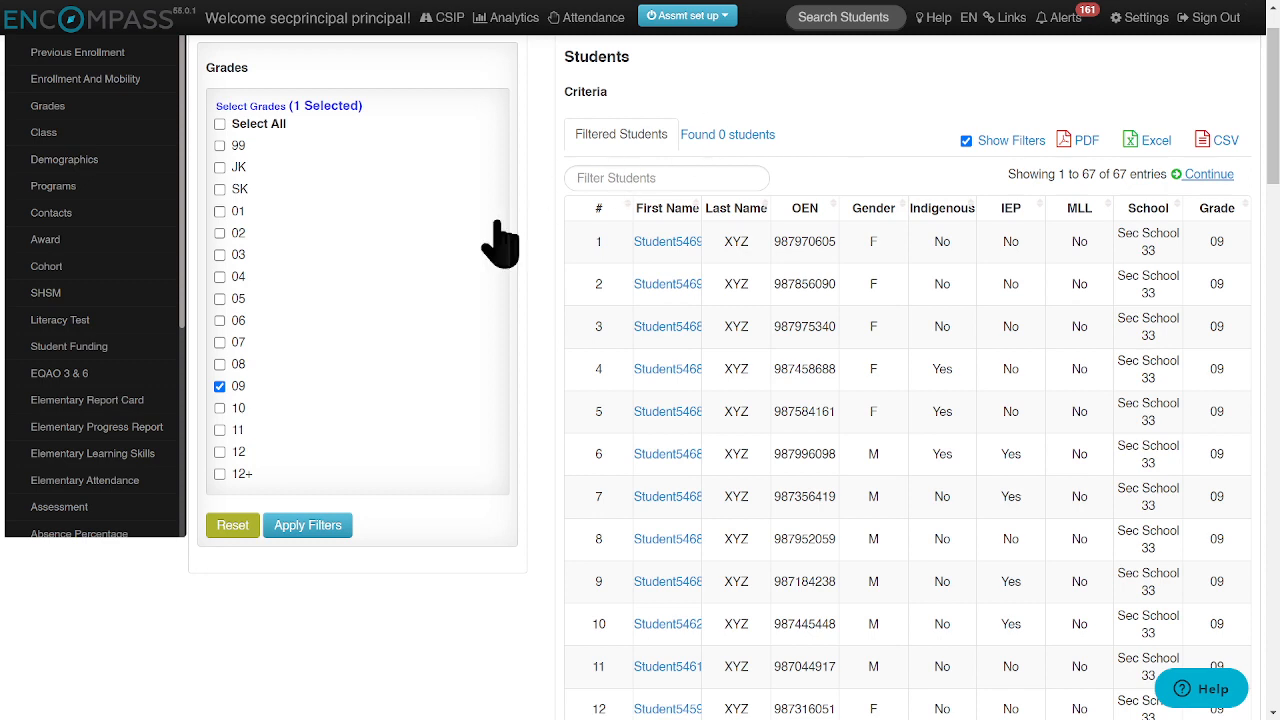
{"action": "left_click", "coordinate": [230, 524]}
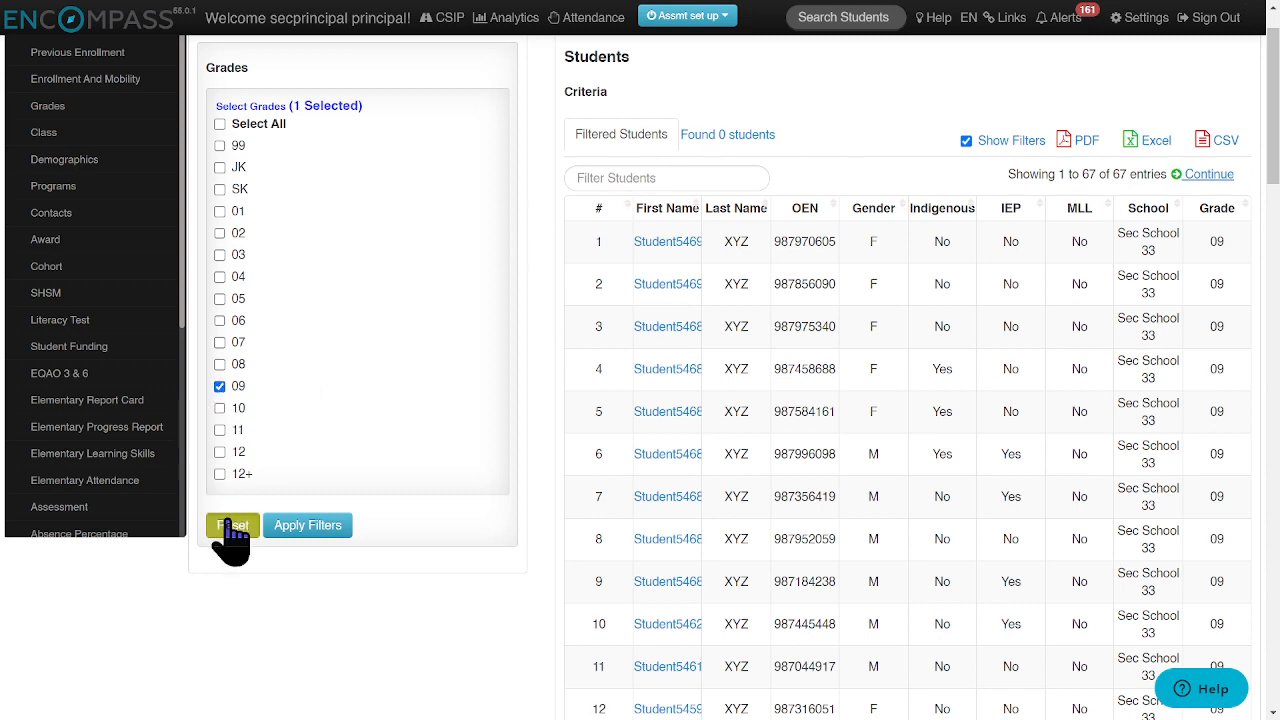
Step: Filter the student list to grades 09 and 10 and review the filtered students
{"action": "left_click", "coordinate": [222, 387]}
{"action": "left_click", "coordinate": [222, 408]}
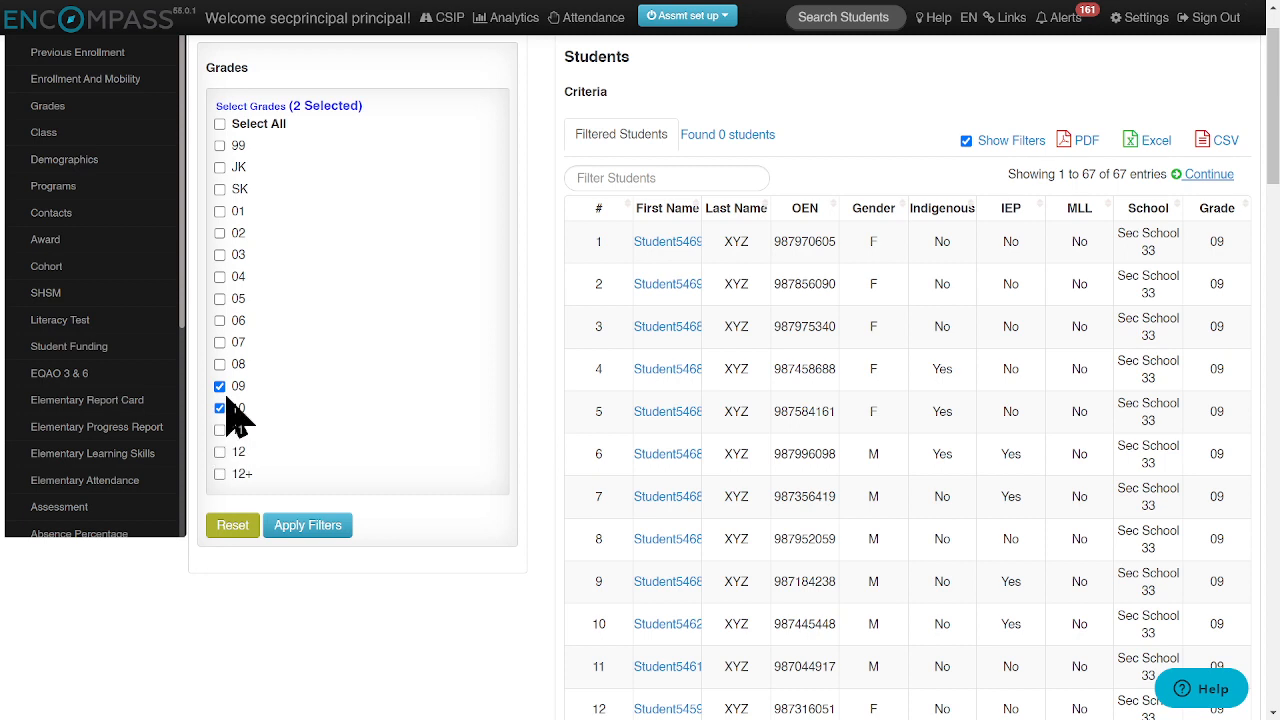
{"action": "left_click", "coordinate": [326, 532]}
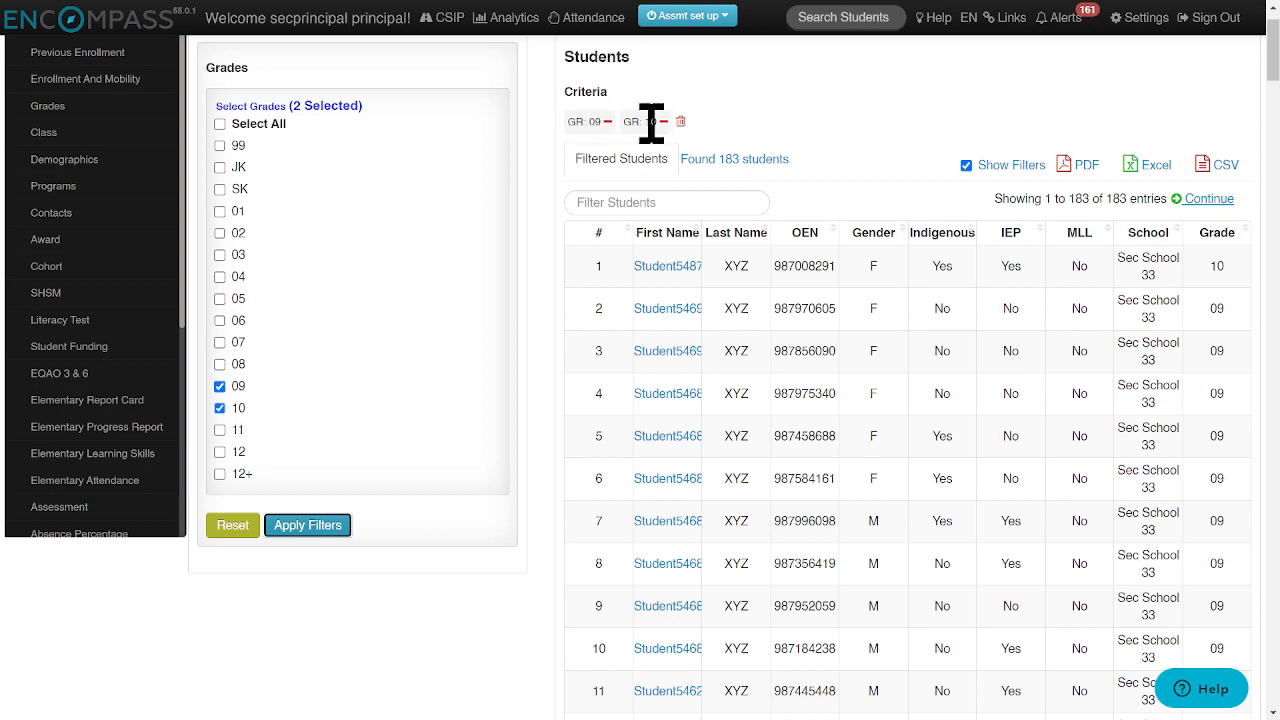
{"action": "scroll", "coordinate": [975, 307], "scroll_direction": "down", "scroll_amount": 3}
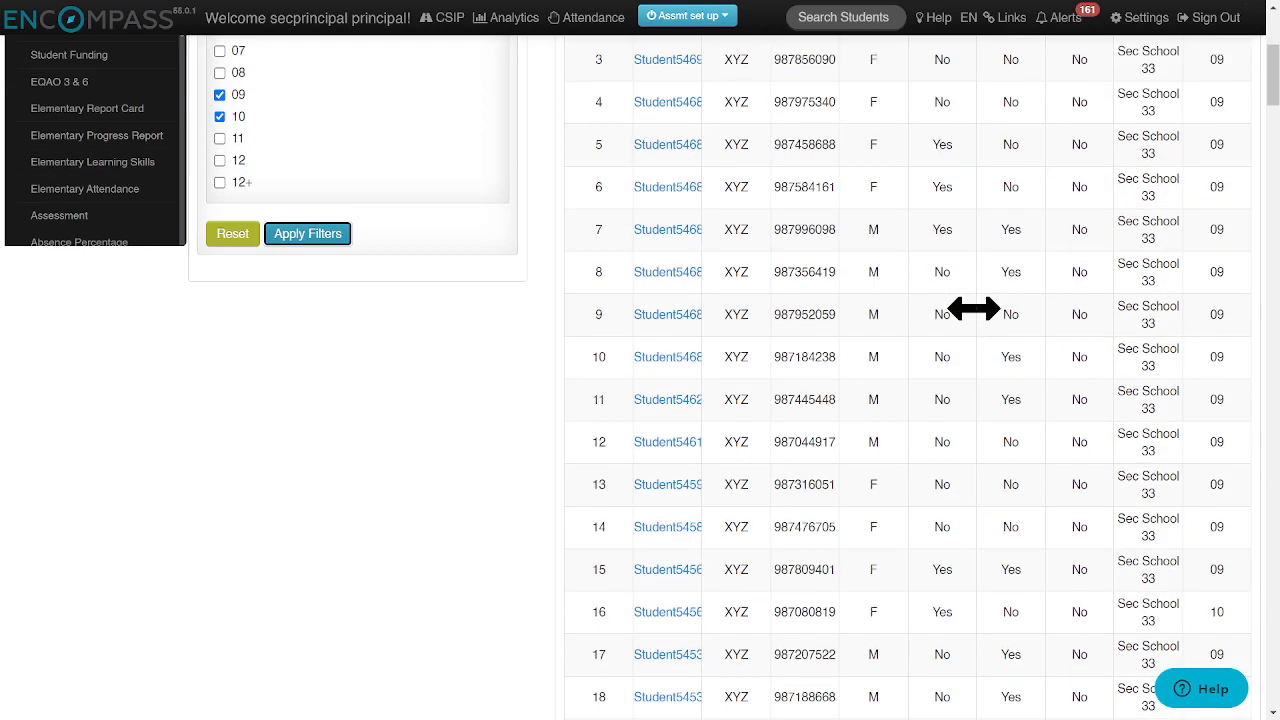
{"action": "scroll", "coordinate": [1003, 446], "scroll_direction": "up", "scroll_amount": 3}
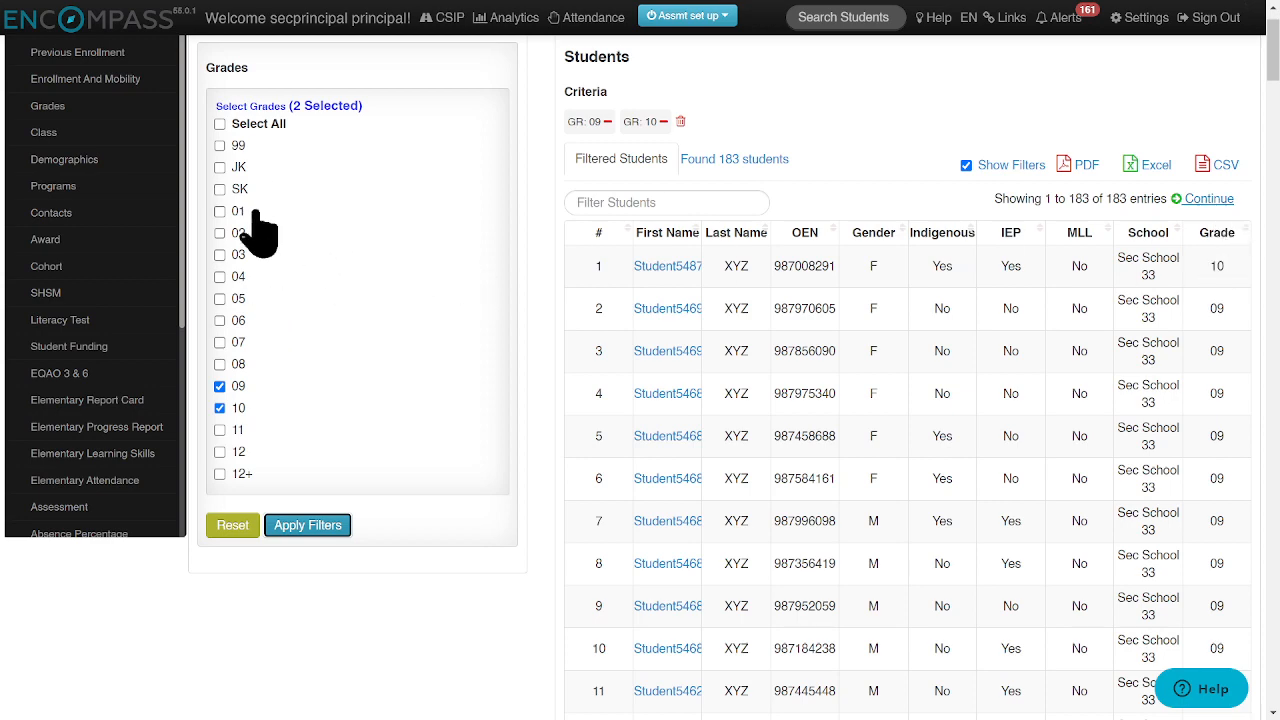
Step: Open the Demographics filters and set the student last name range from "a" to "ge"
{"action": "scroll", "coordinate": [220, 230], "scroll_direction": "up", "scroll_amount": 1}
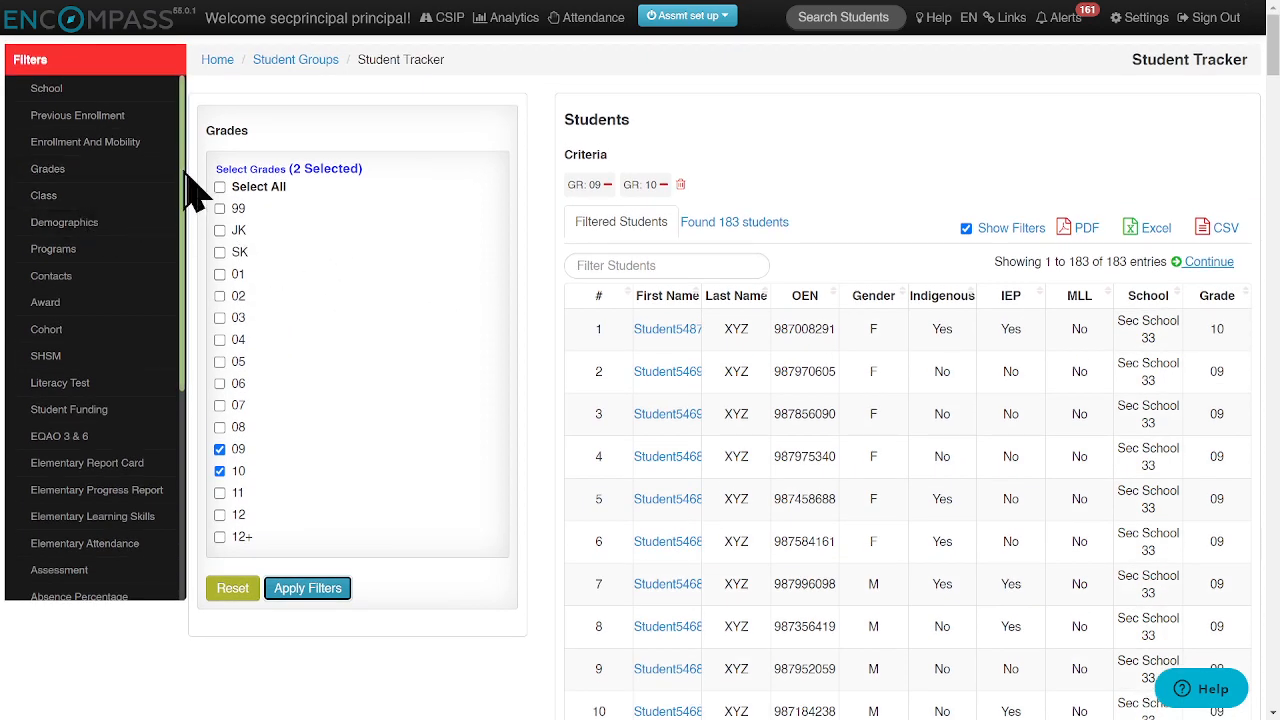
{"action": "scroll", "coordinate": [185, 182], "scroll_direction": "down", "scroll_amount": 1}
{"action": "scroll", "coordinate": [186, 188], "scroll_direction": "down", "scroll_amount": 1}
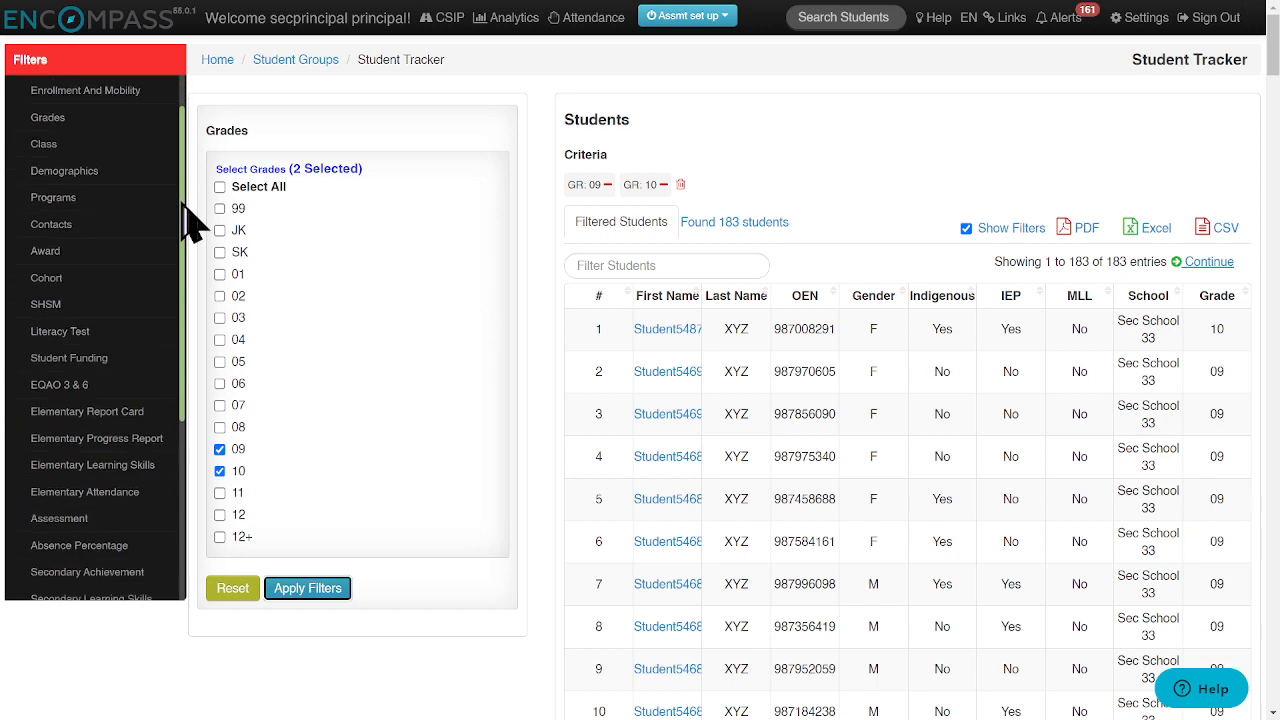
{"action": "scroll", "coordinate": [184, 192], "scroll_direction": "up", "scroll_amount": 1}
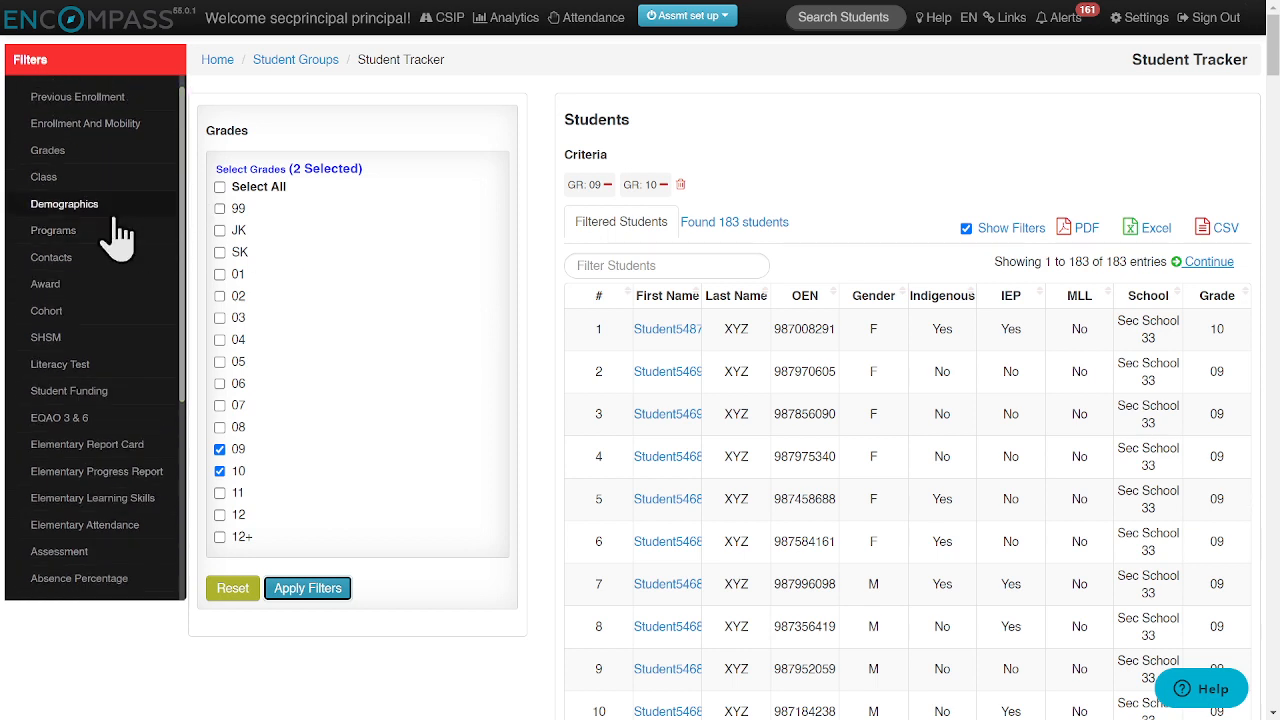
{"action": "left_click", "coordinate": [62, 205]}
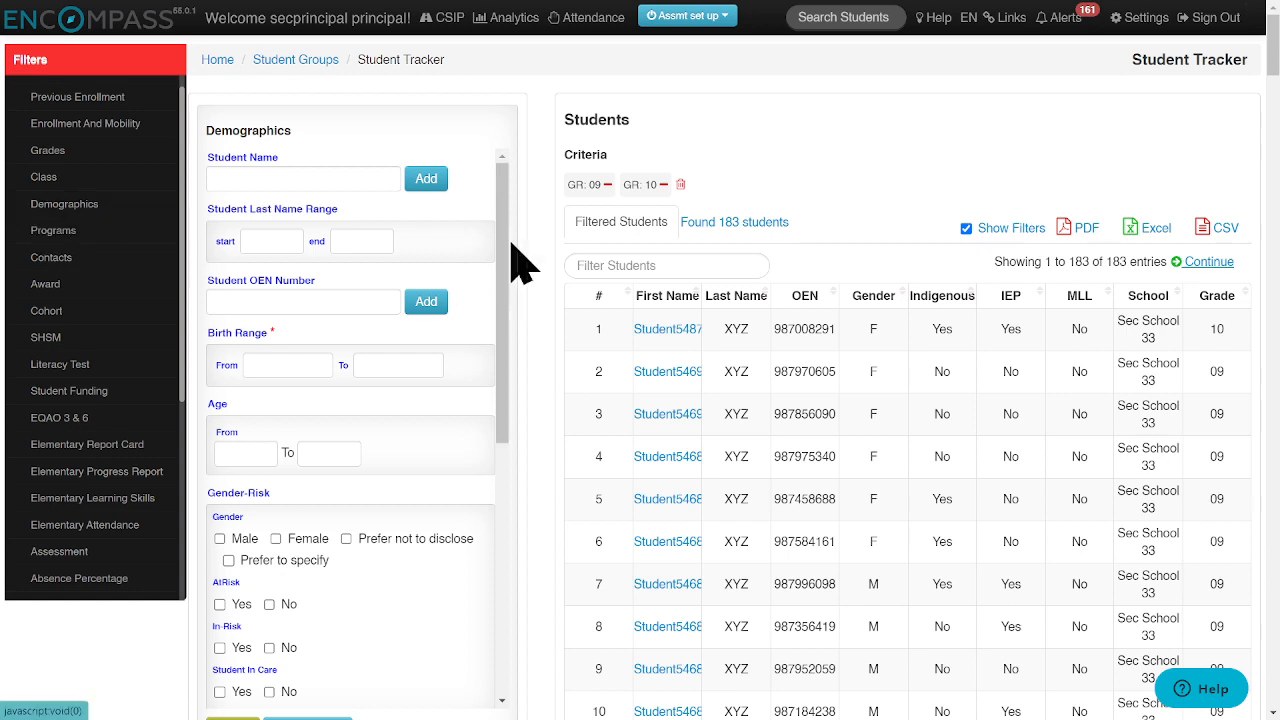
{"action": "scroll", "coordinate": [508, 262], "scroll_direction": "down", "scroll_amount": 1}
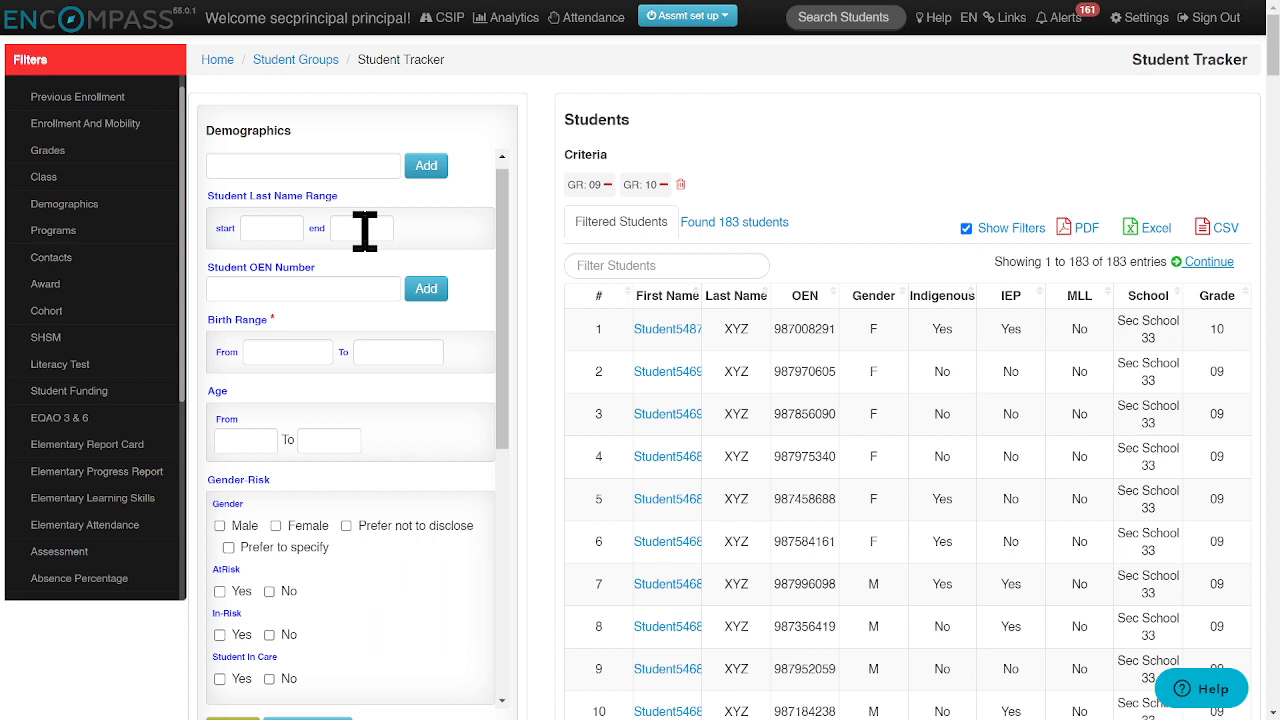
{"action": "left_click", "coordinate": [271, 229]}
{"action": "type", "text": "a"}
{"action": "left_click", "coordinate": [360, 228]}
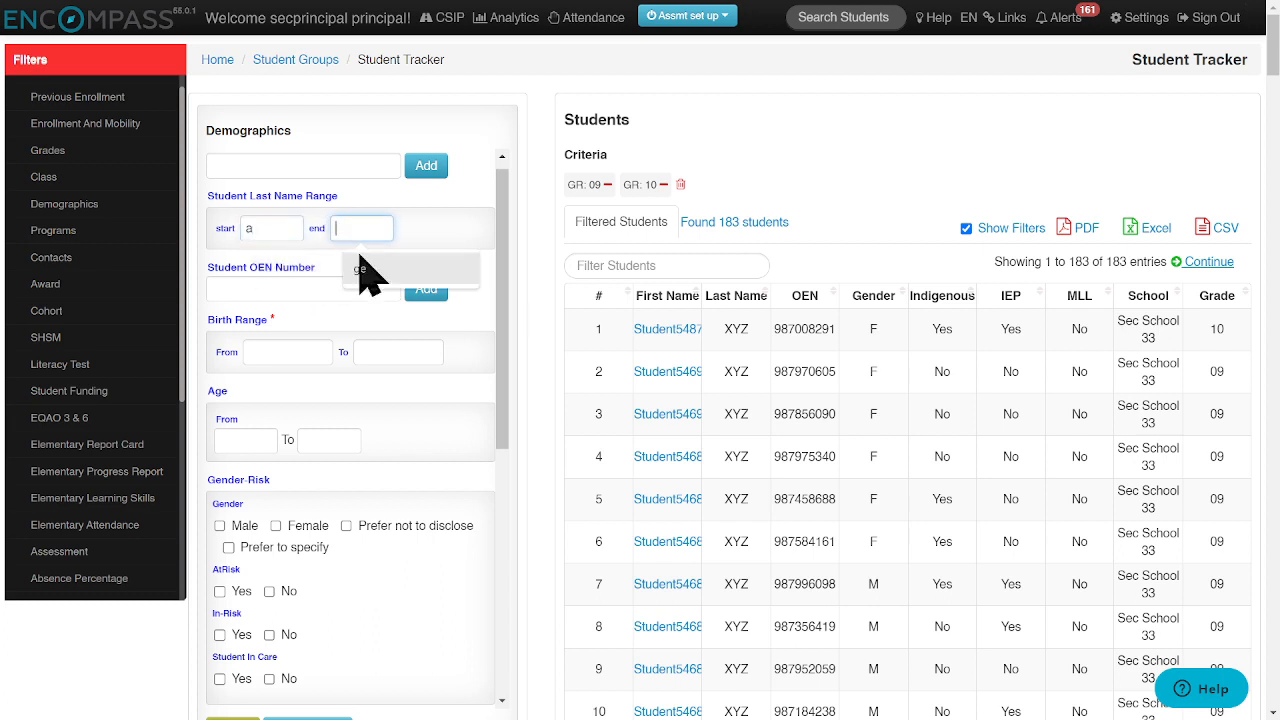
{"action": "left_click", "coordinate": [365, 270]}
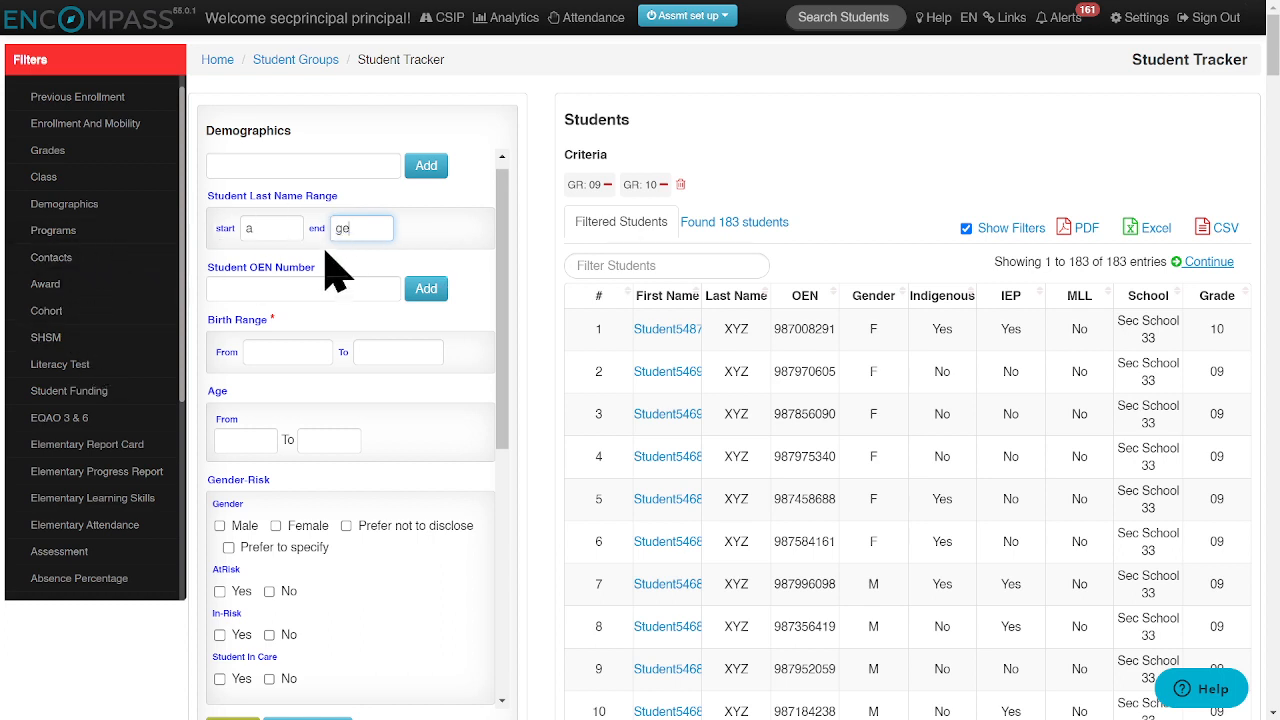
Step: Examine the remaining demographic filters, from gender and risk through IEP, IPRC, MLL and Indigenous to the exceptionalities
{"action": "scroll", "coordinate": [383, 280], "scroll_direction": "down", "scroll_amount": 3}
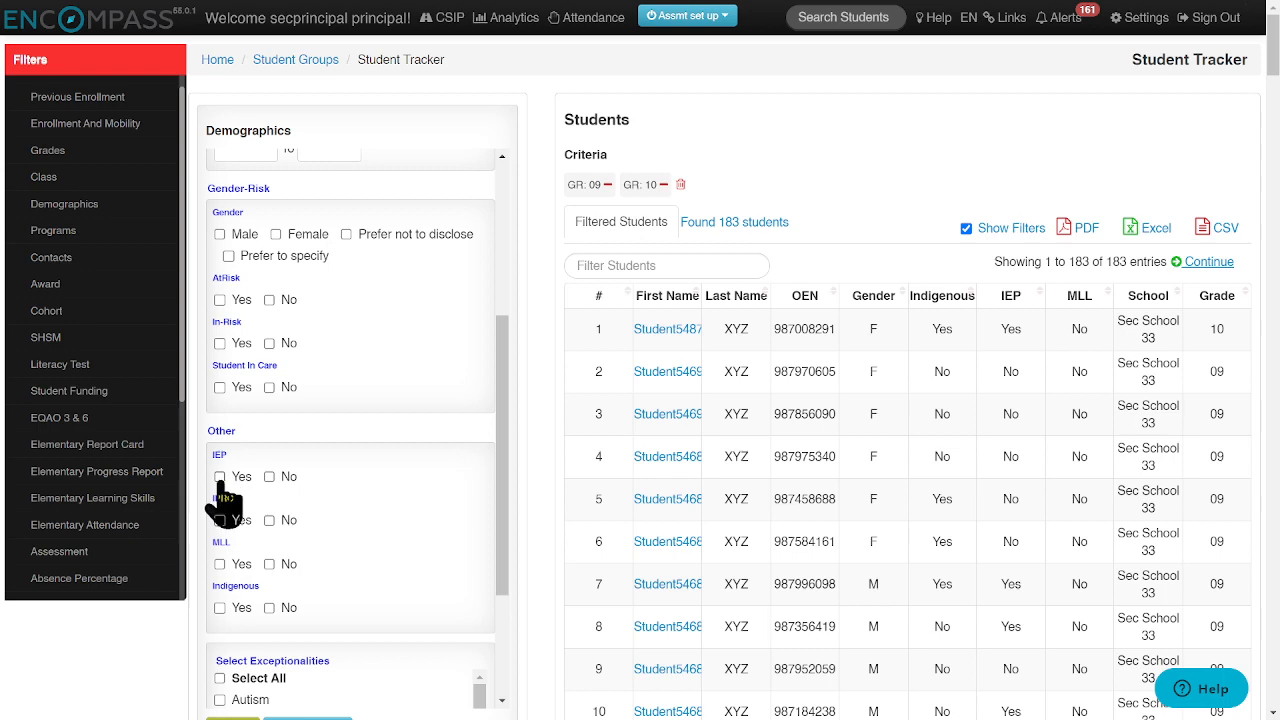
{"action": "left_click_drag", "start_coordinate": [508, 434], "coordinate": [505, 595]}
{"action": "scroll", "coordinate": [428, 606], "scroll_direction": "down", "scroll_amount": 2}
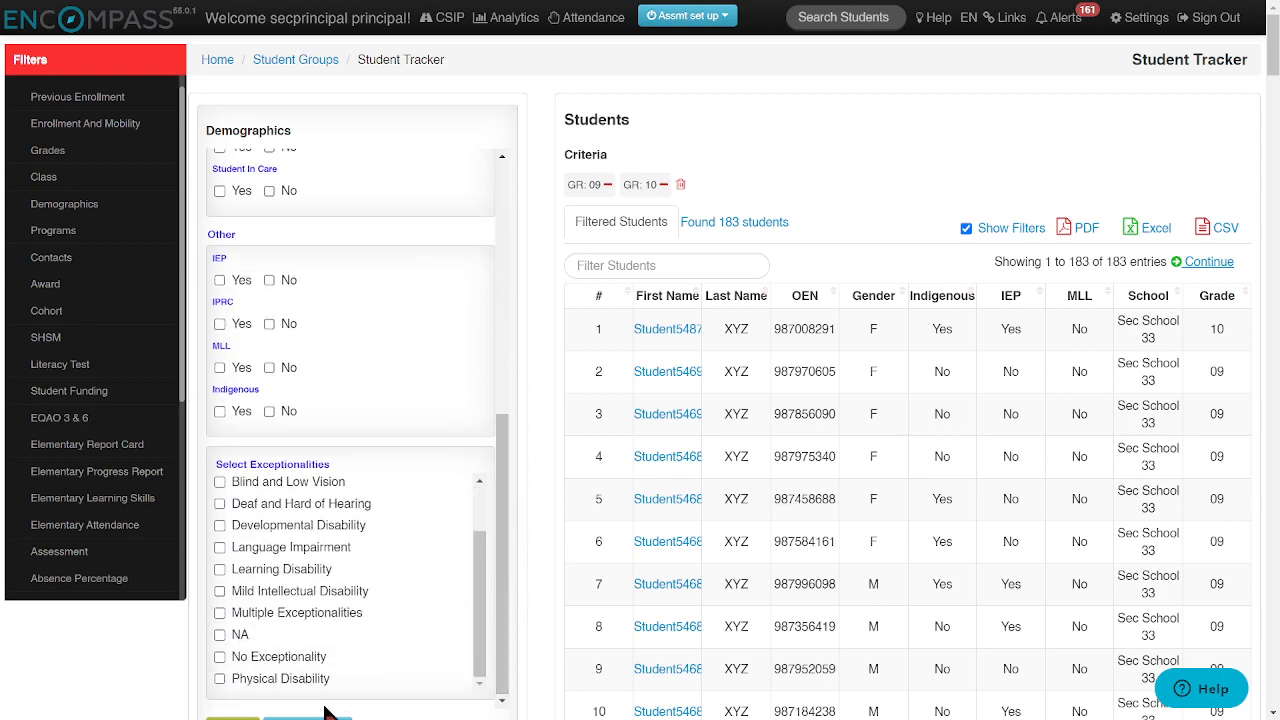
{"action": "scroll", "coordinate": [330, 712], "scroll_direction": "down", "scroll_amount": 3}
{"action": "left_click", "coordinate": [300, 440]}
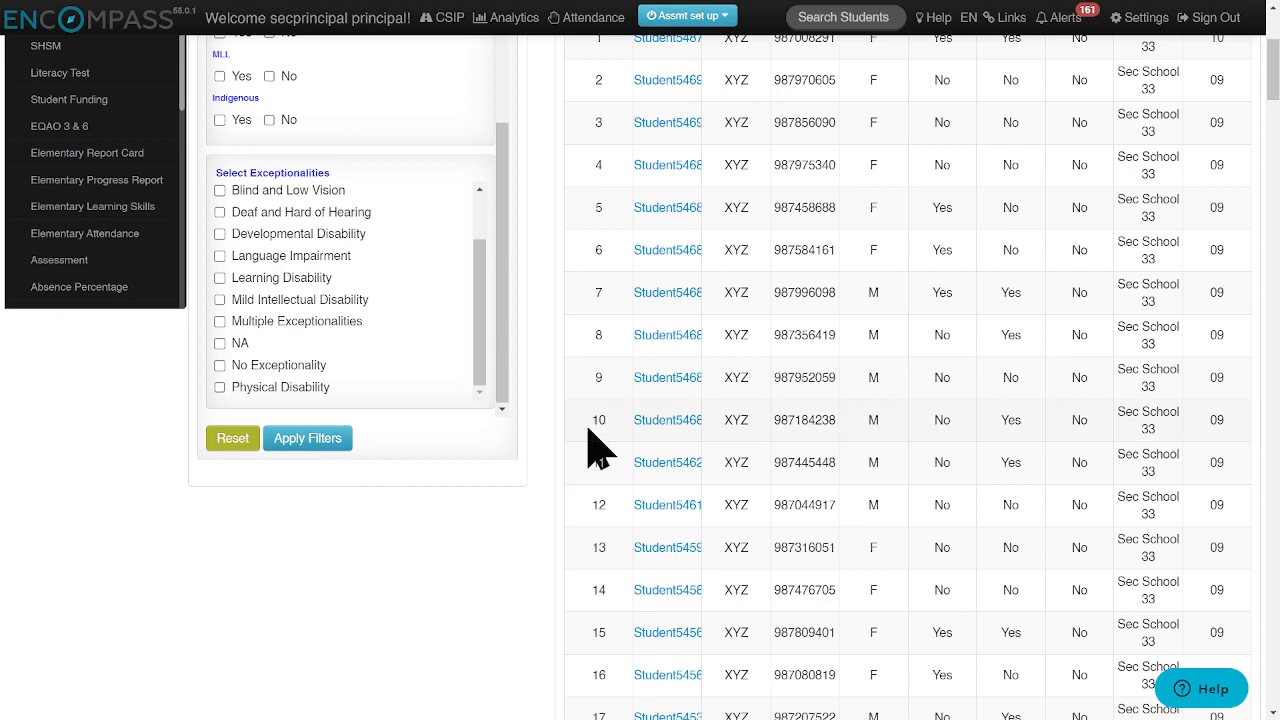
Step: Continue to group creation, name the group "Grade 9 and 10 students" and describe it as "gr9 or gr10"
{"action": "scroll", "coordinate": [671, 366], "scroll_direction": "up", "scroll_amount": 3}
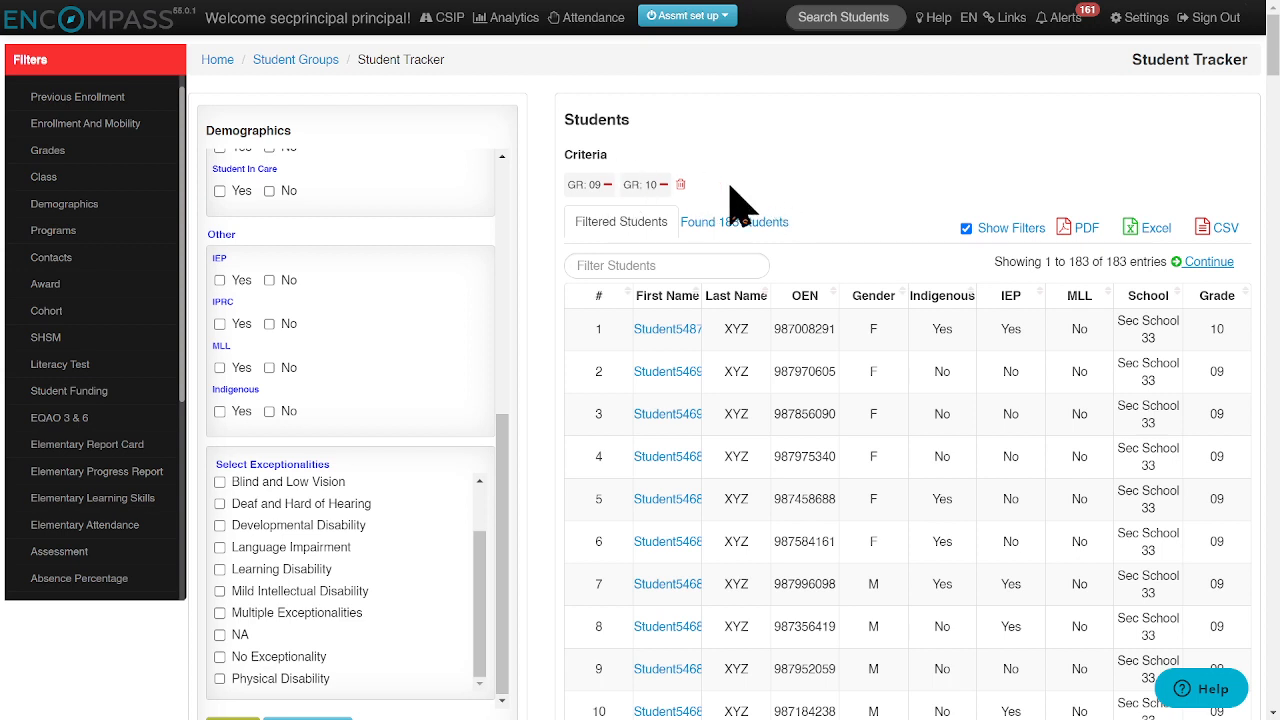
{"action": "left_click", "coordinate": [1221, 265]}
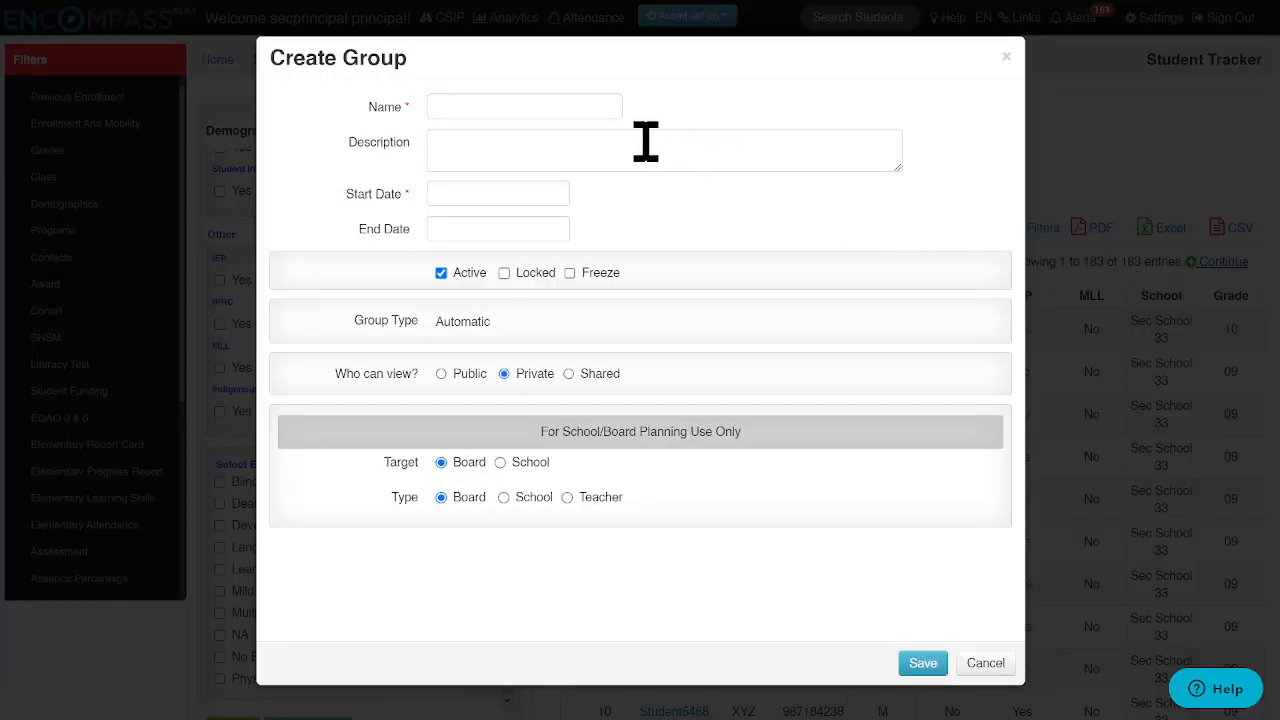
{"action": "left_click", "coordinate": [521, 104]}
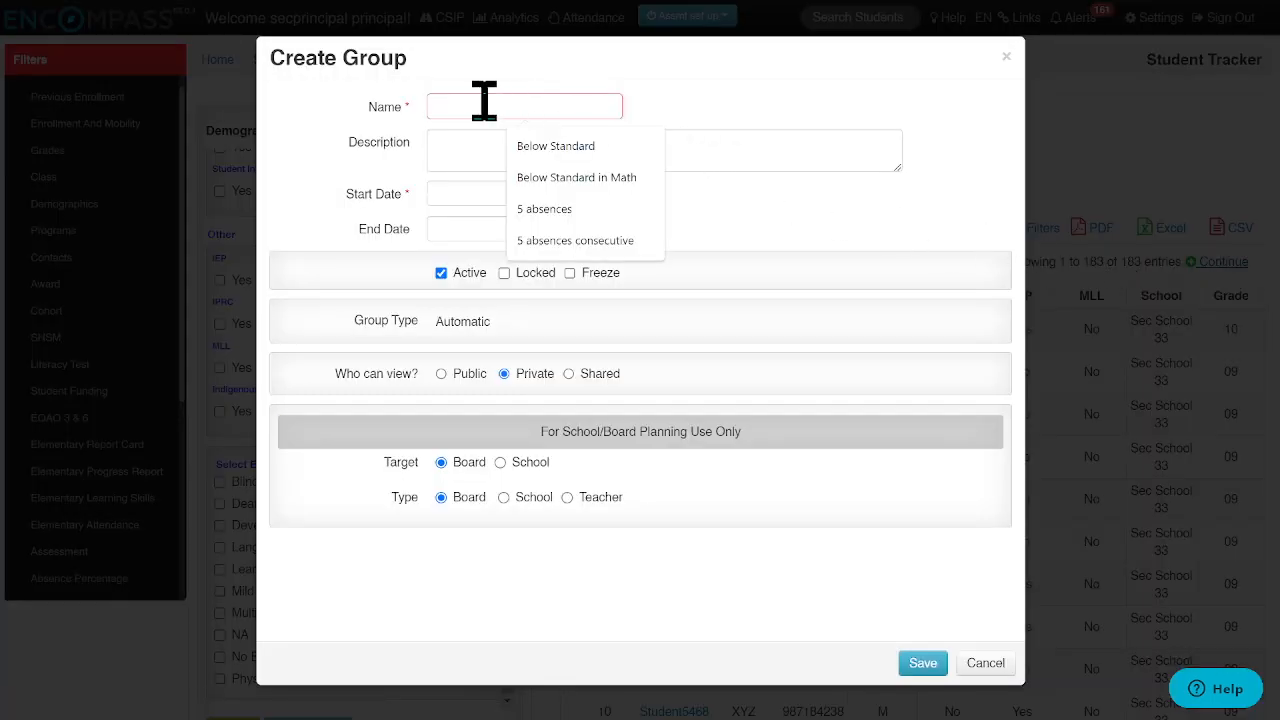
{"action": "type", "text": "Grade 9 and 10 students"}
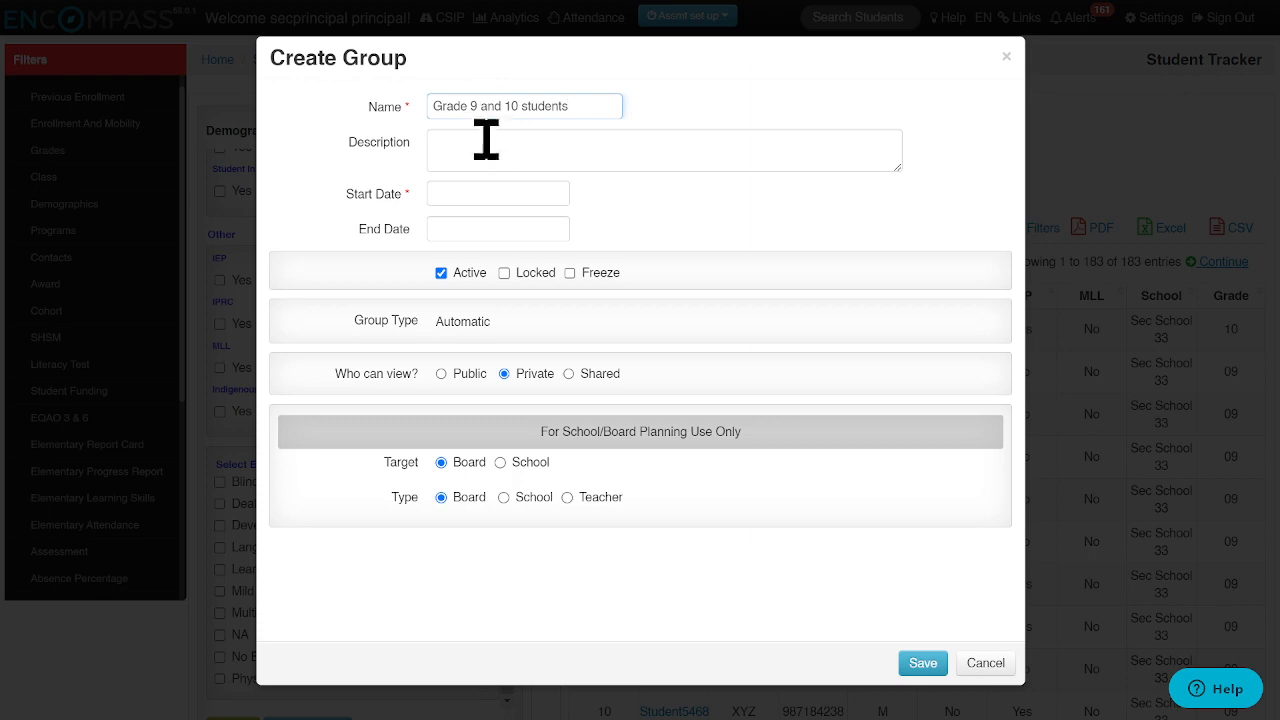
{"action": "left_click", "coordinate": [476, 151]}
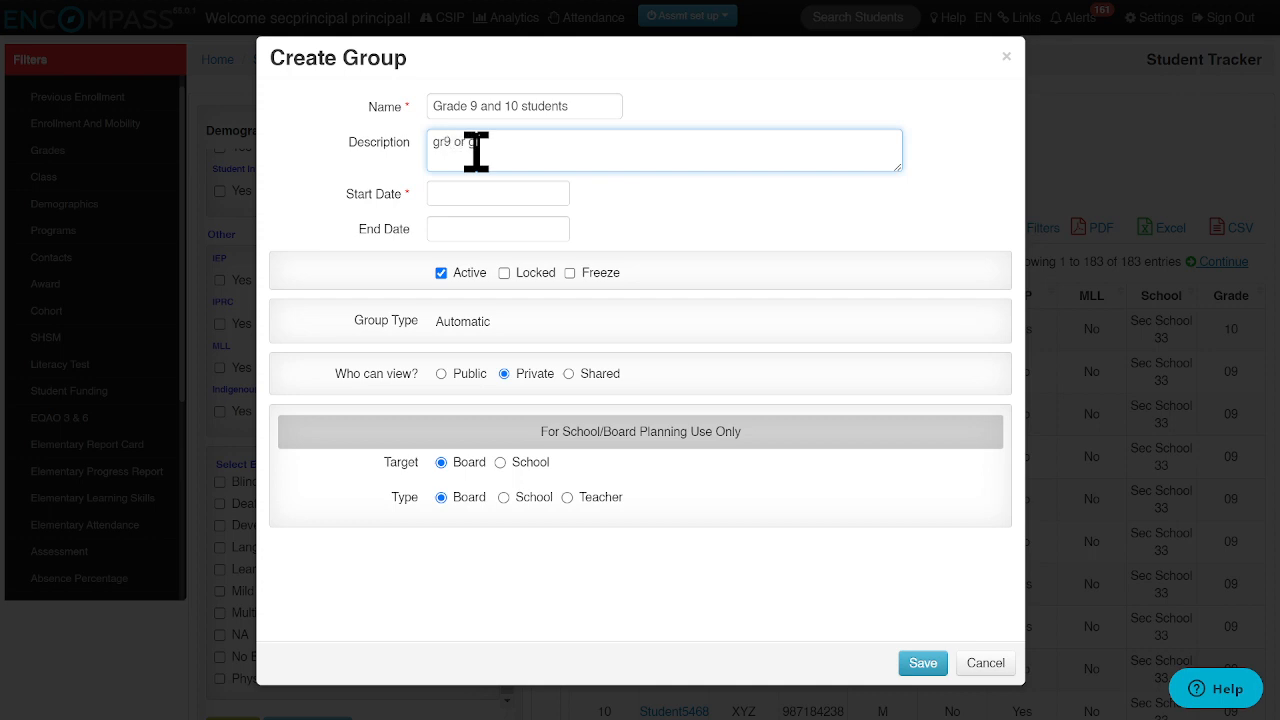
Step: Set the group's start date to 09/05/2023 and its end date to 06/28/2024
{"action": "left_click", "coordinate": [471, 192]}
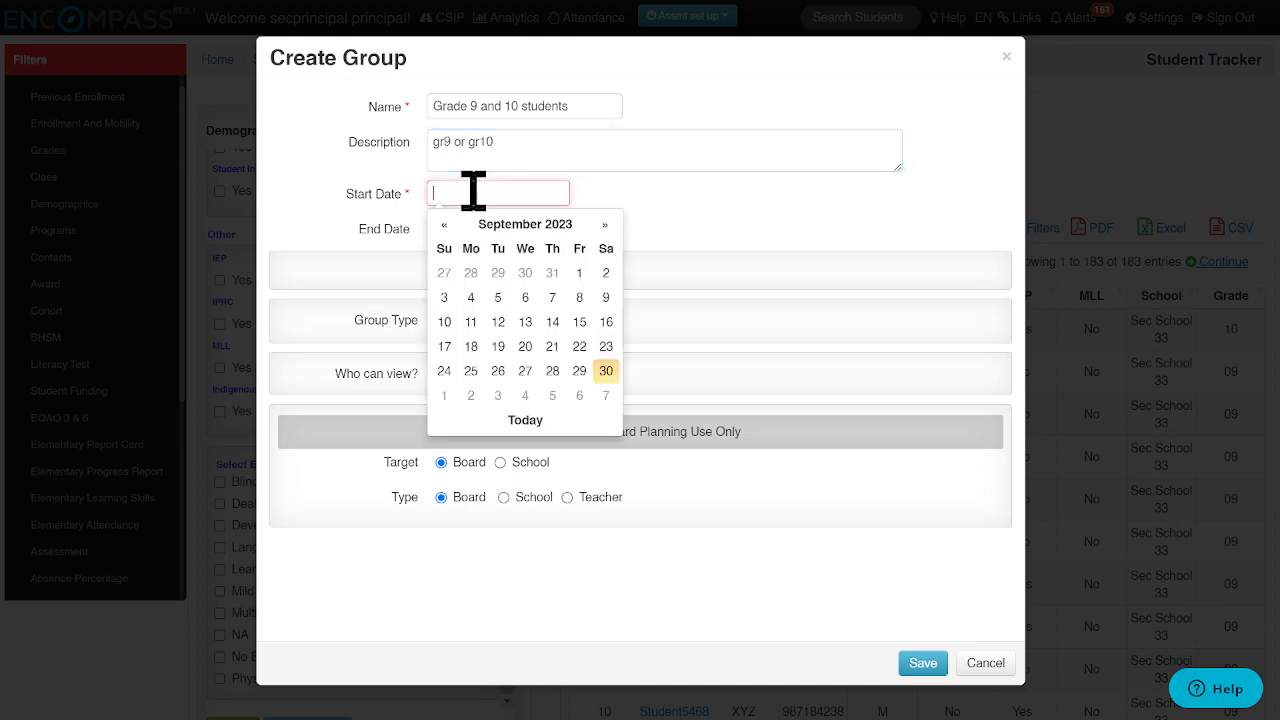
{"action": "left_click", "coordinate": [500, 295]}
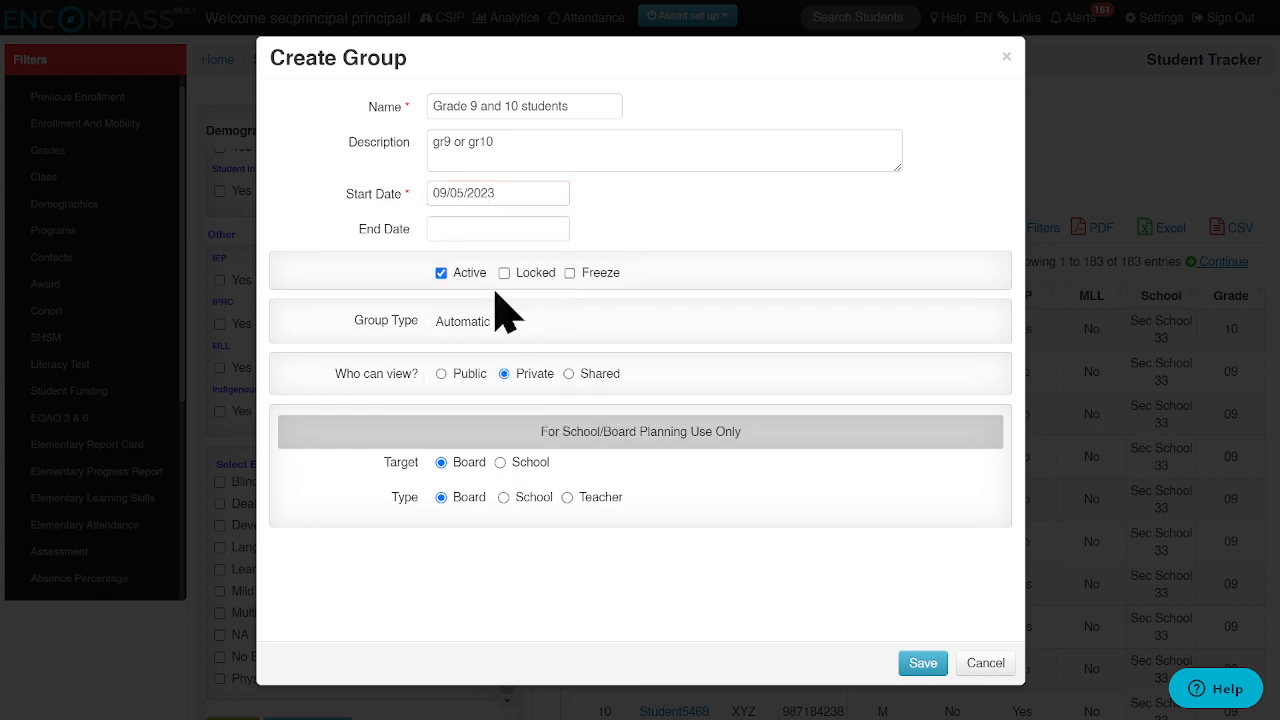
{"action": "left_click", "coordinate": [486, 228]}
{"action": "double_click", "coordinate": [608, 262]}
{"action": "double_click", "coordinate": [608, 262]}
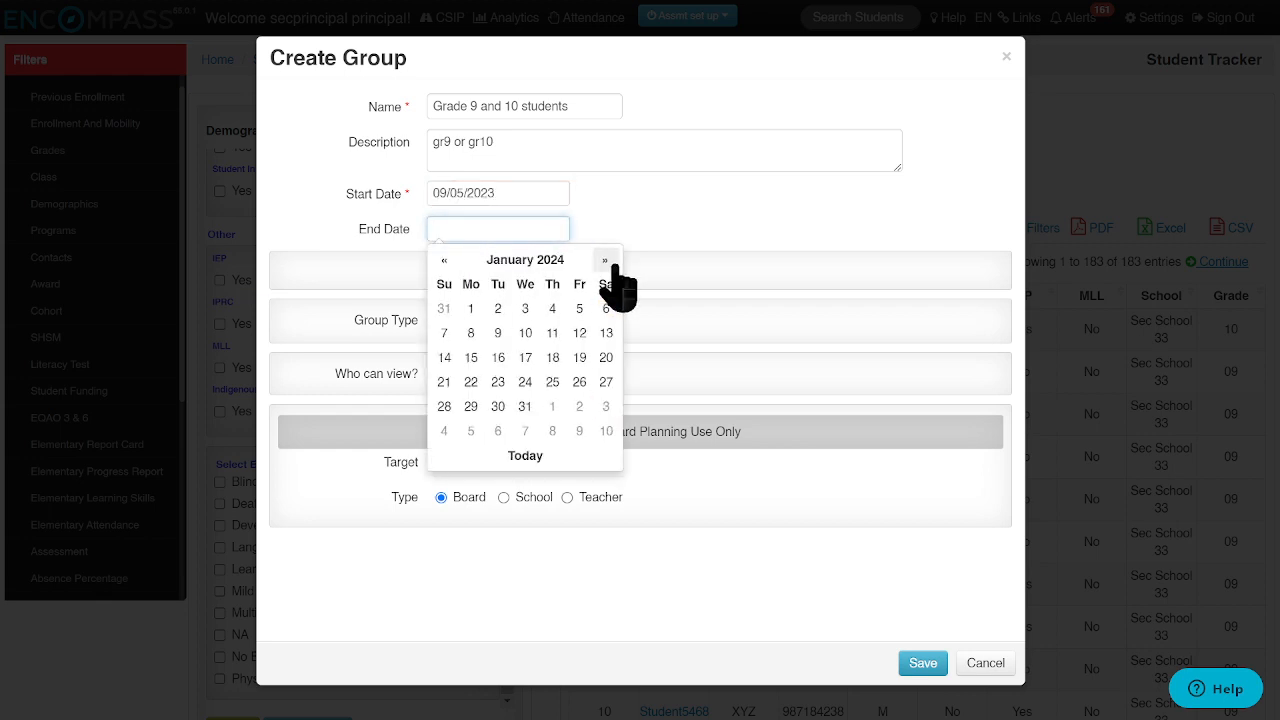
{"action": "triple_click", "coordinate": [608, 262]}
{"action": "double_click", "coordinate": [608, 262]}
{"action": "left_click", "coordinate": [608, 262]}
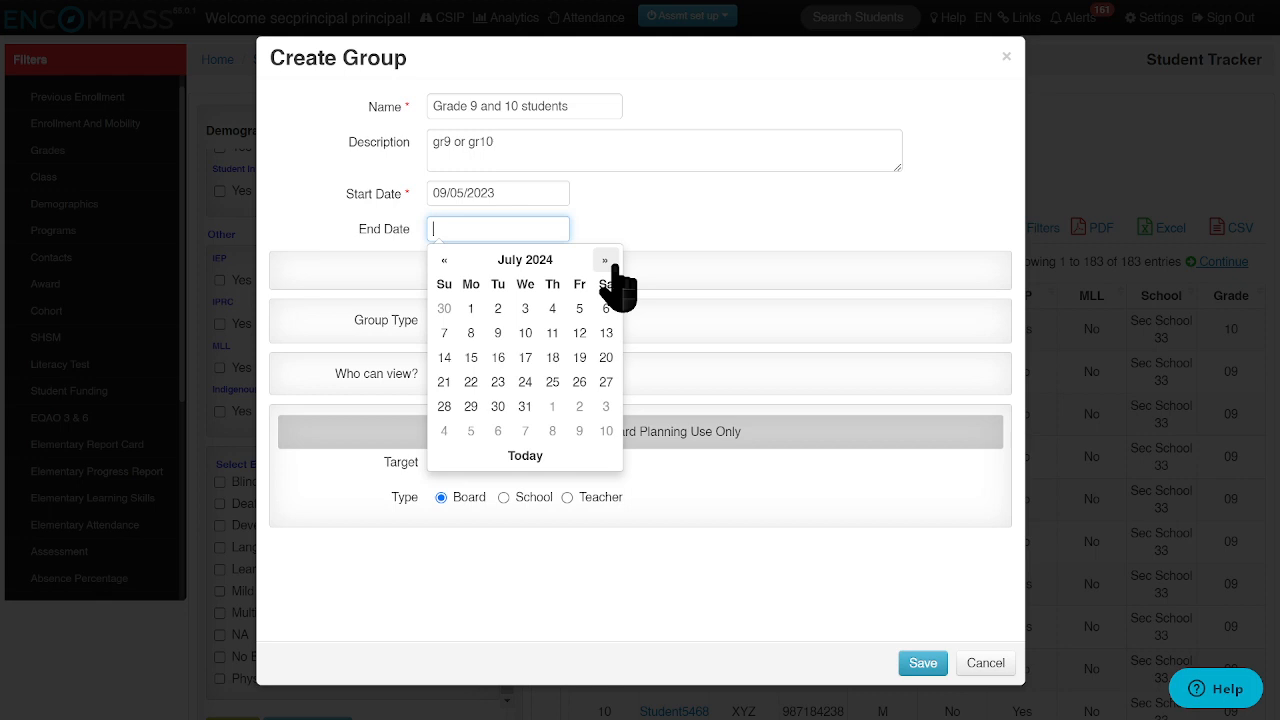
{"action": "left_click", "coordinate": [443, 262]}
{"action": "left_click", "coordinate": [579, 406]}
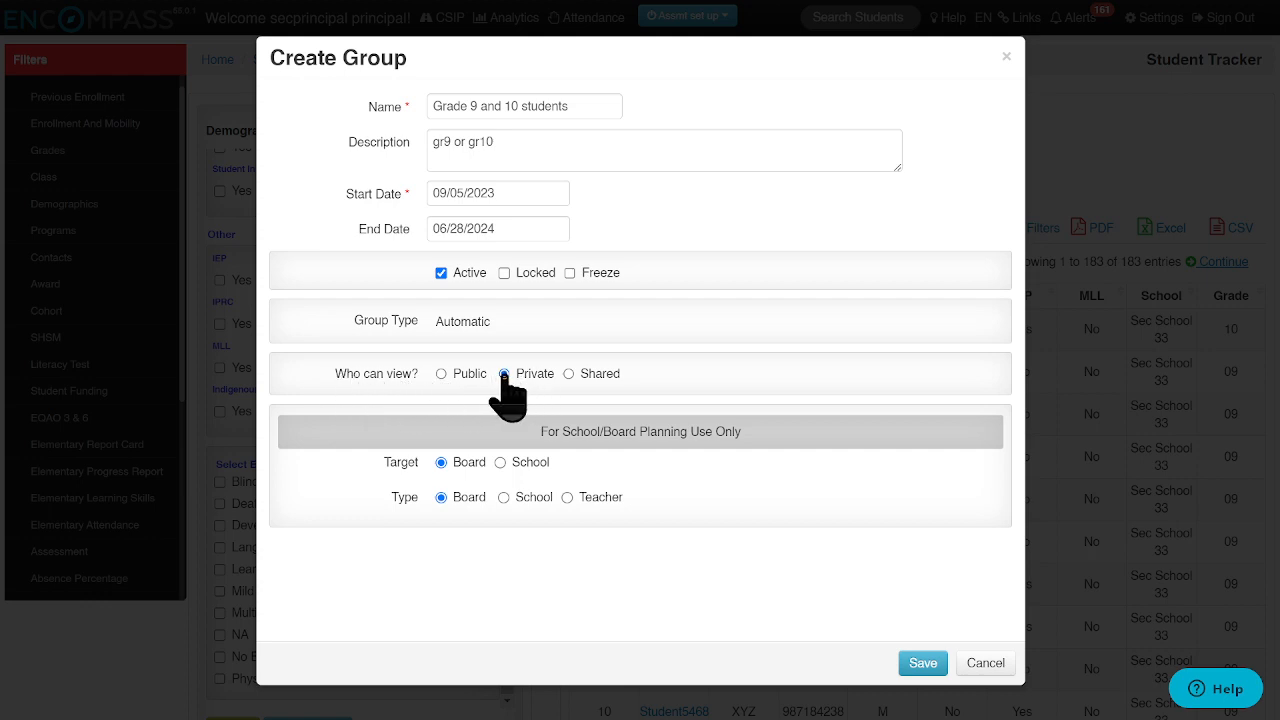
Step: Try the Shared and Public viewing options for the group, and return it to Private
{"action": "left_click", "coordinate": [569, 375]}
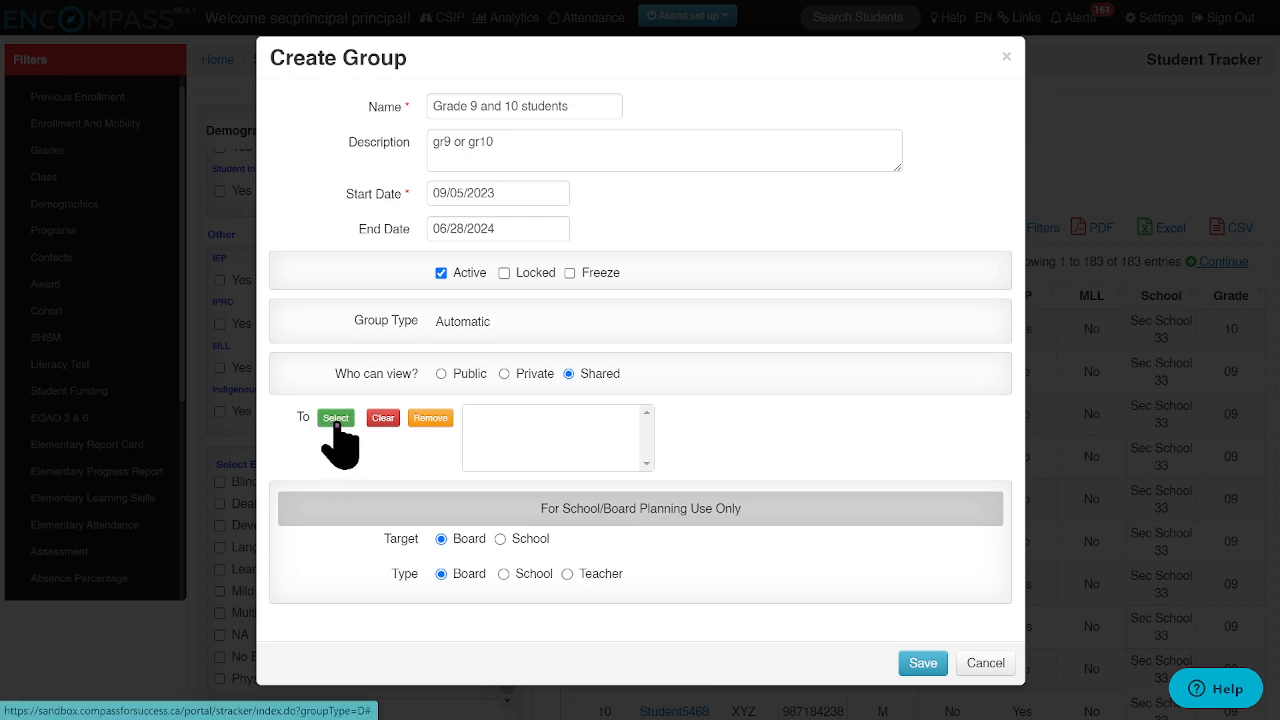
{"action": "left_click", "coordinate": [441, 374]}
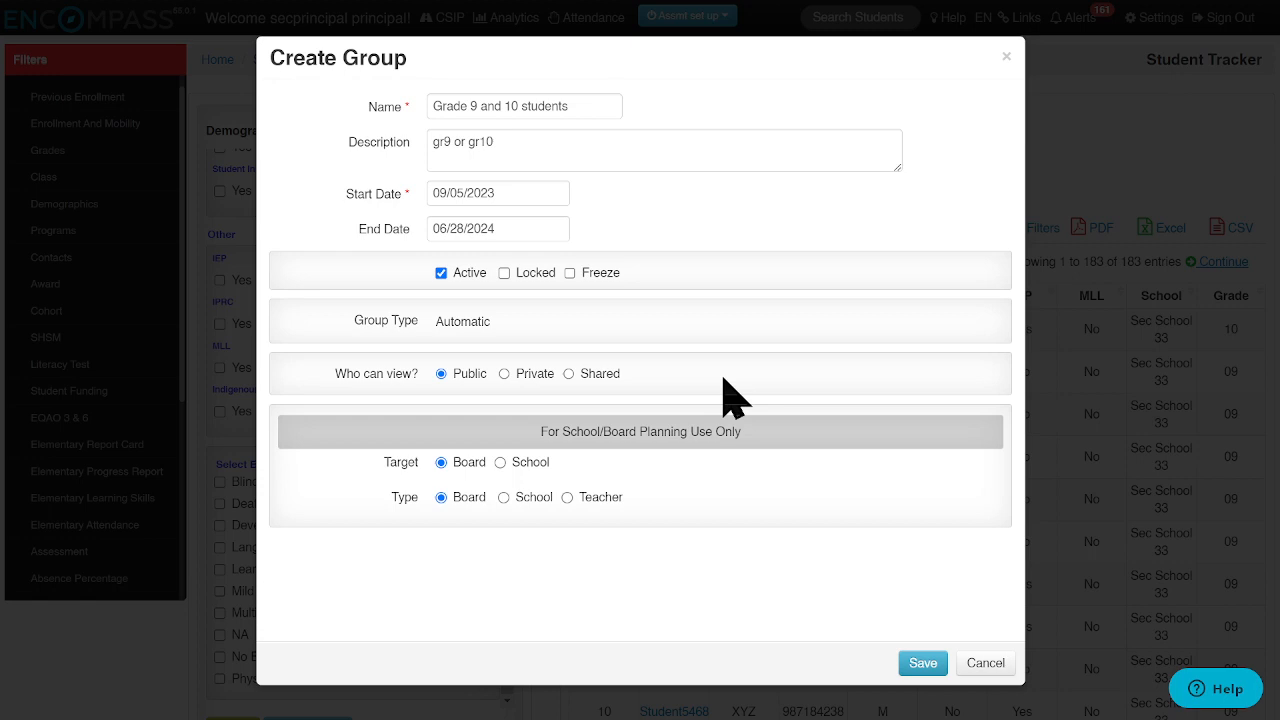
{"action": "left_click", "coordinate": [505, 374]}
Step: Set the group's planning target to School with Sec School 33 and its type to School, and save the group
{"action": "left_click", "coordinate": [501, 463]}
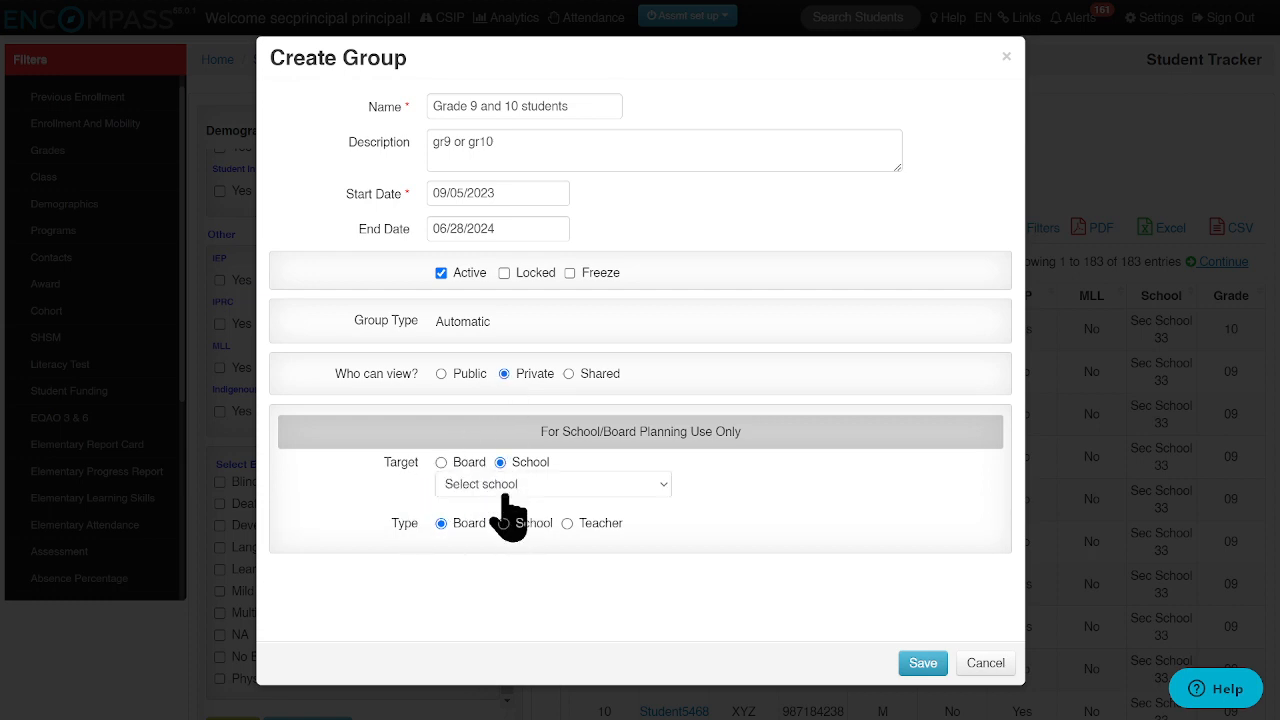
{"action": "left_click", "coordinate": [505, 487]}
{"action": "left_click", "coordinate": [503, 521]}
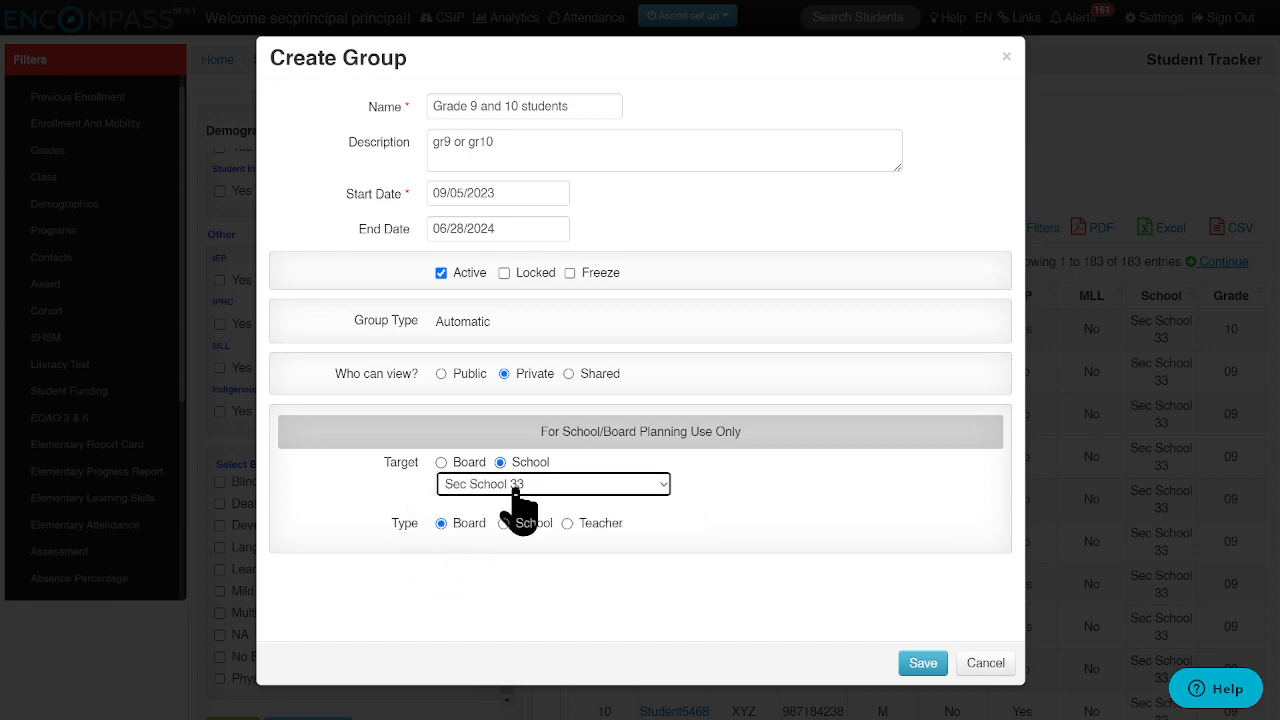
{"action": "left_click", "coordinate": [504, 523]}
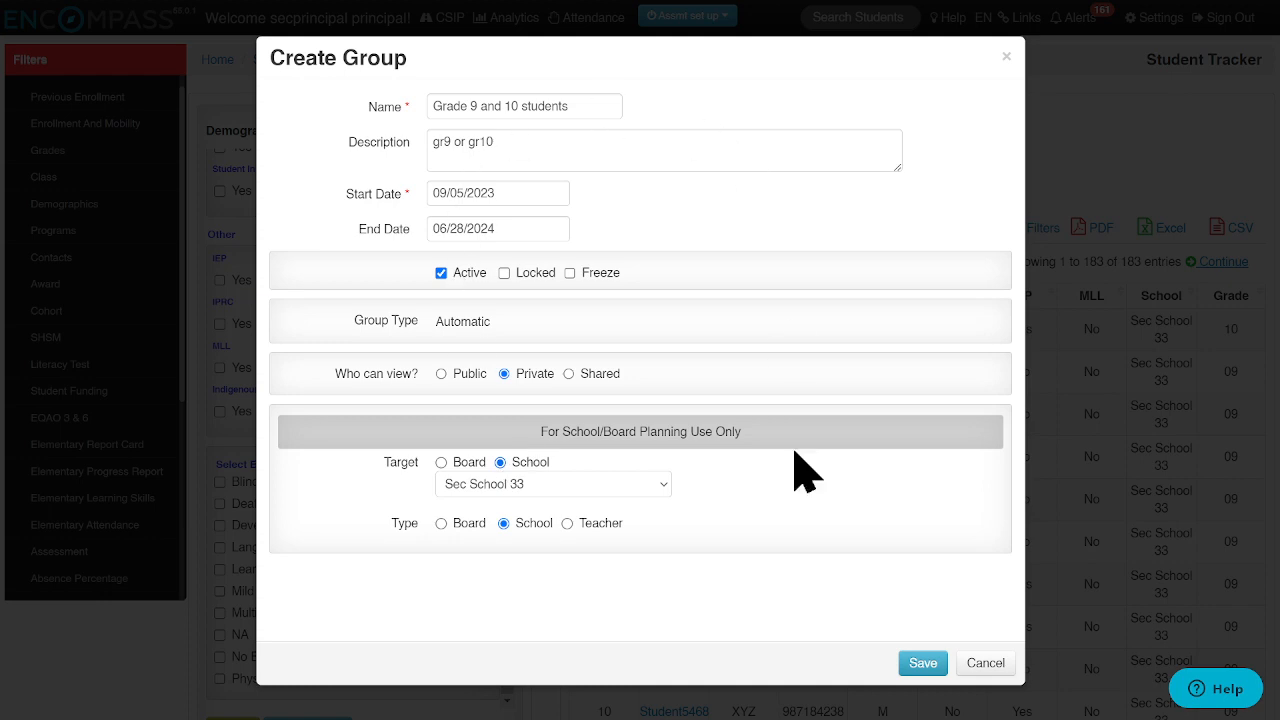
{"action": "left_click", "coordinate": [922, 664]}
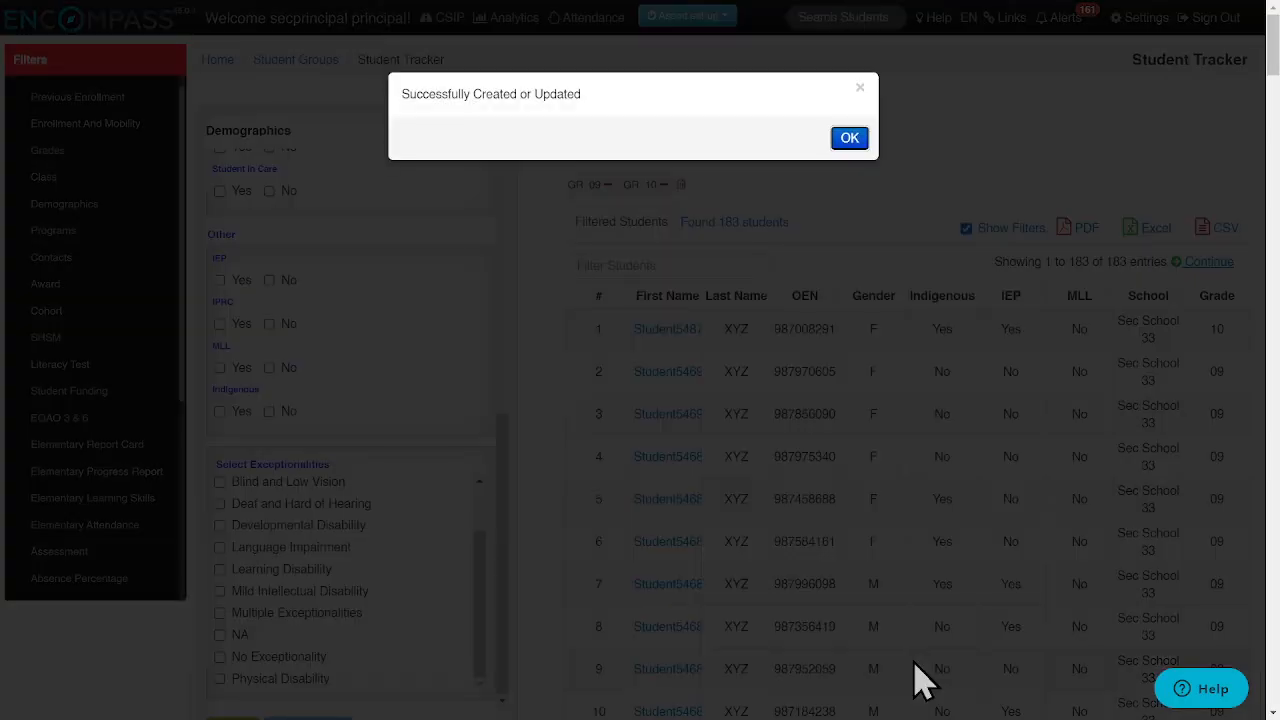
{"action": "left_click", "coordinate": [850, 138]}
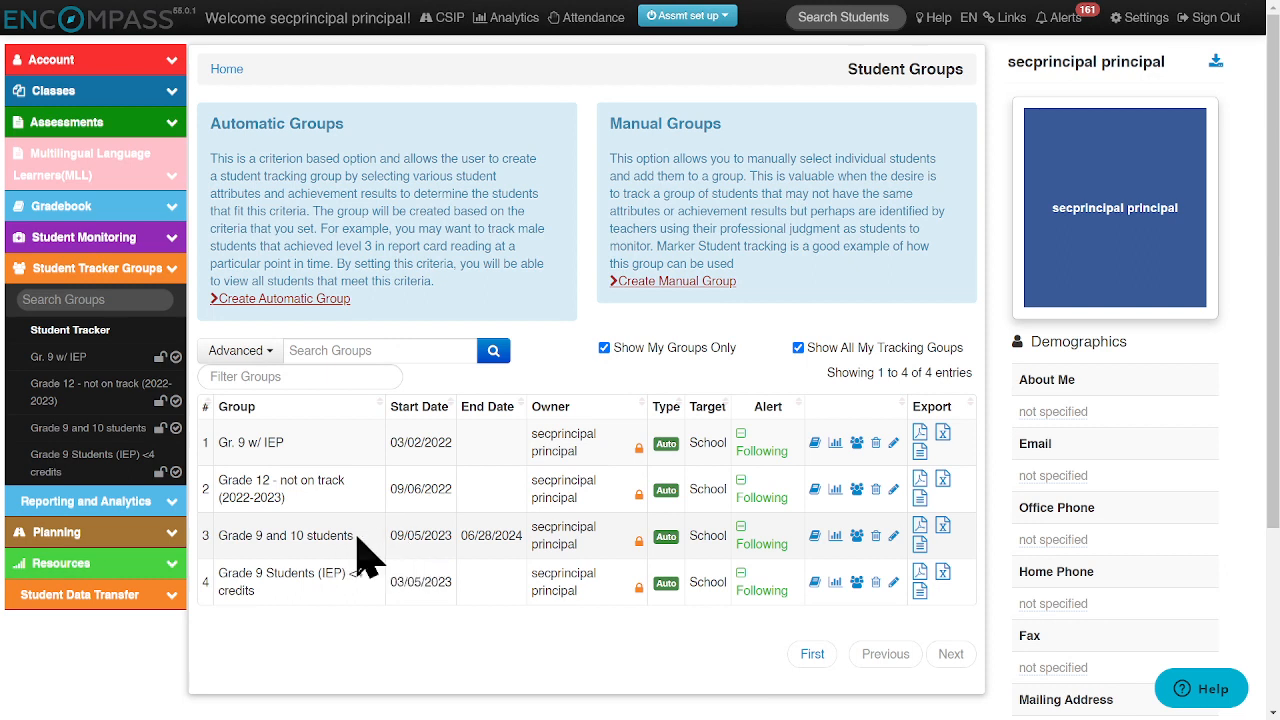
Step: Stop following alerts for the "Grade 9 and 10 students" group, and follow them again
{"action": "left_click_drag", "start_coordinate": [396, 537], "coordinate": [519, 548]}
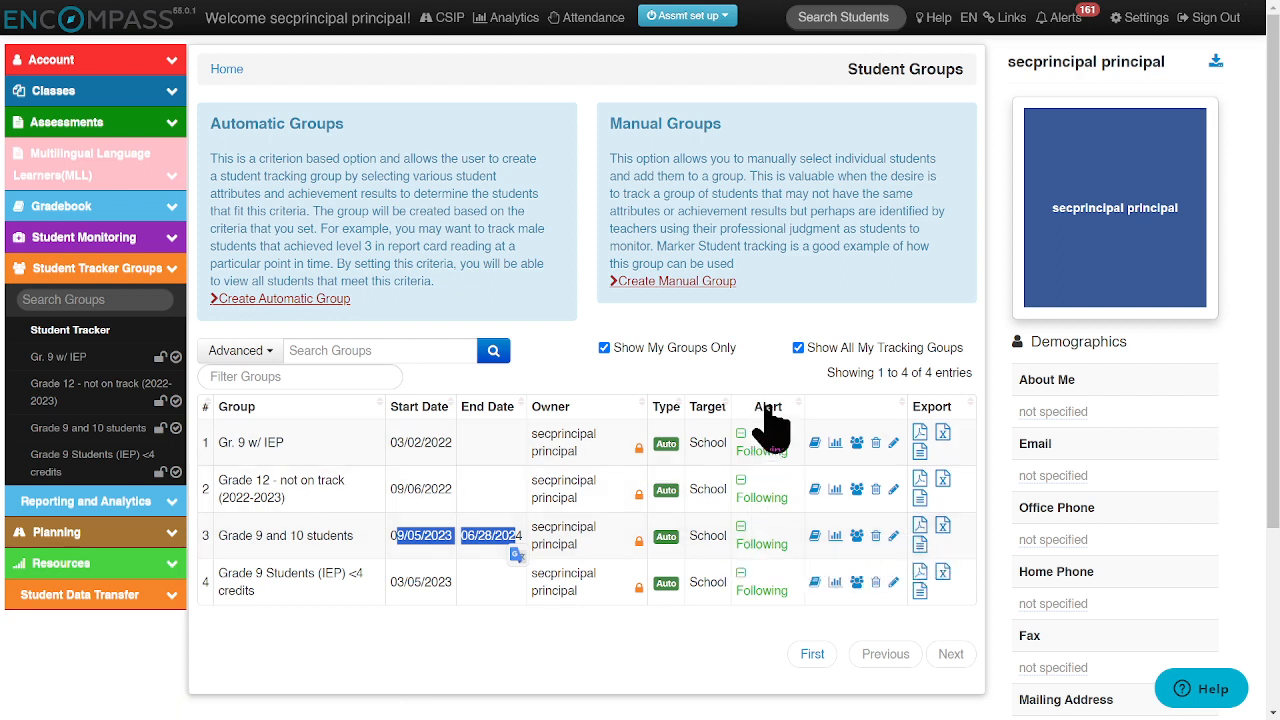
{"action": "left_click", "coordinate": [758, 544]}
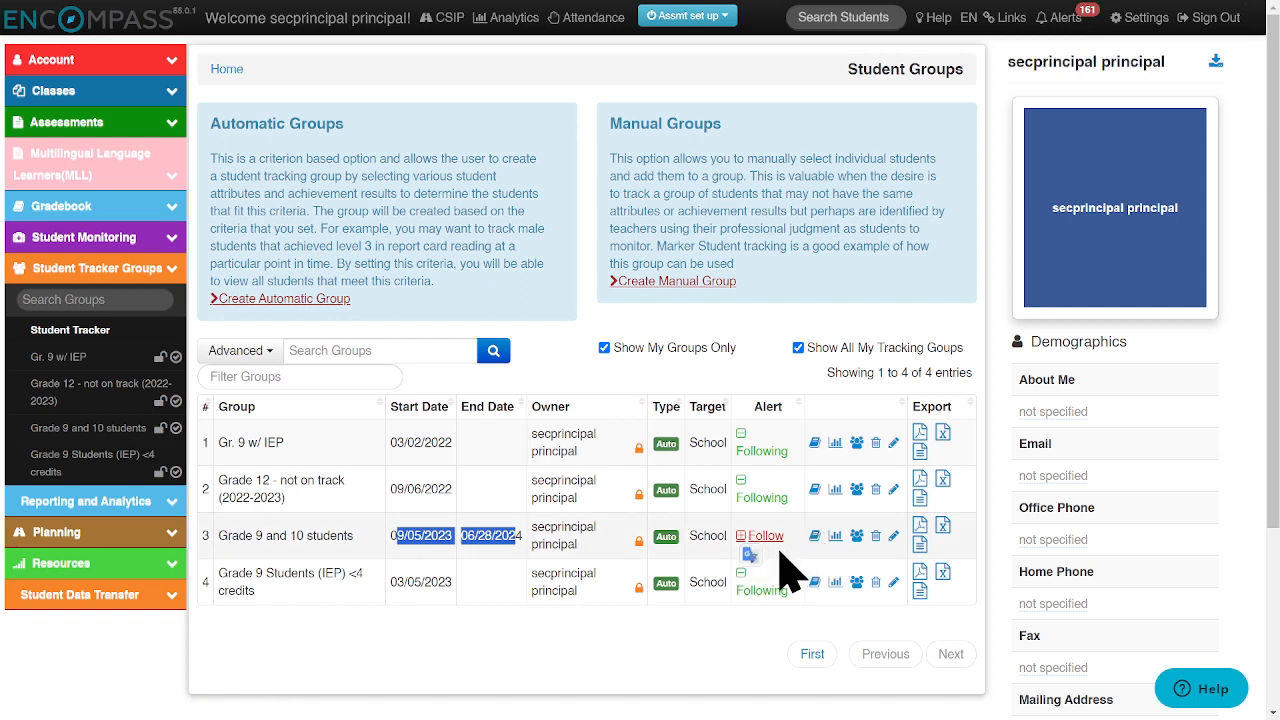
{"action": "left_click", "coordinate": [763, 540]}
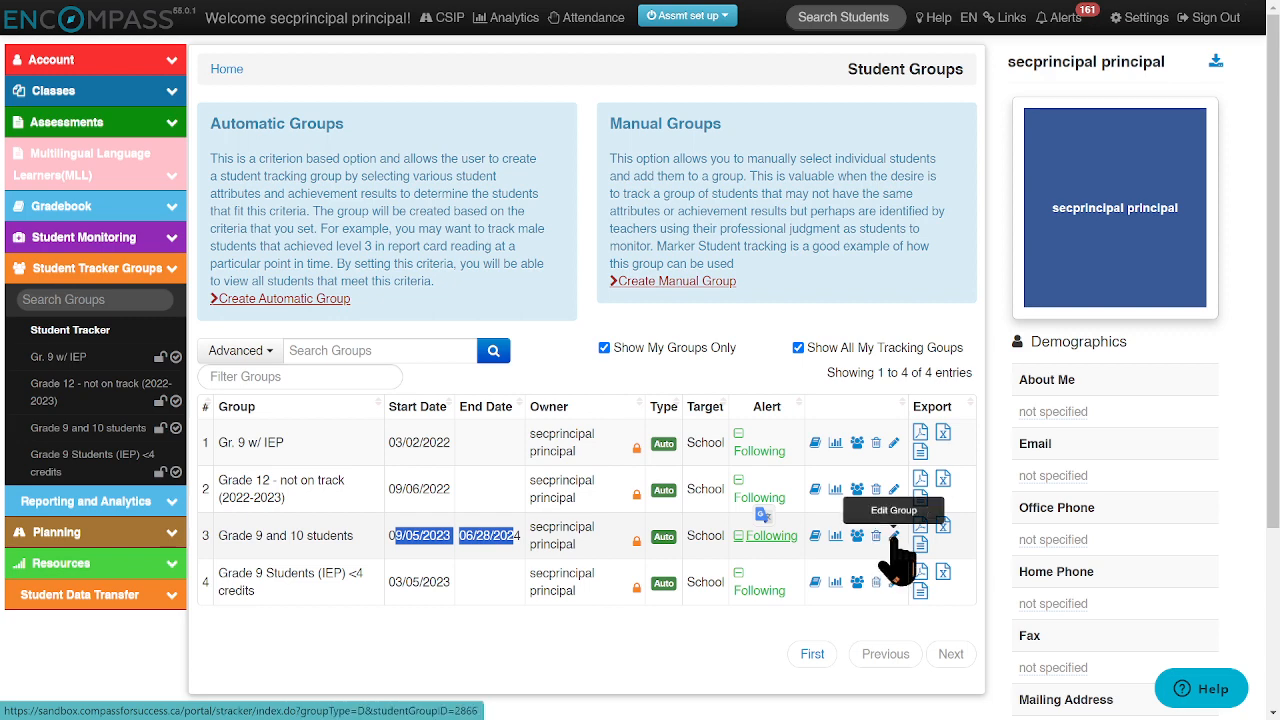
{"action": "left_click", "coordinate": [289, 531]}
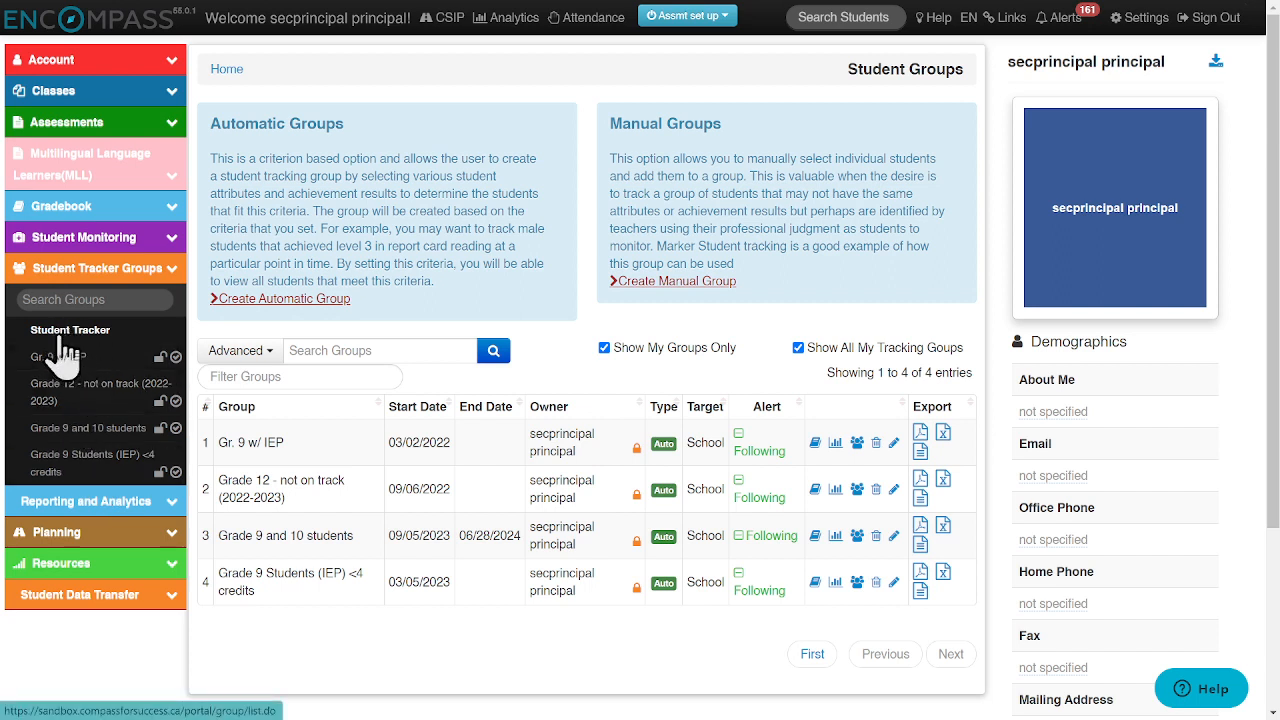
Step: Open the "Grade 9 and 10 students" group's details and examine its report card level and attendance charts
{"action": "left_click", "coordinate": [63, 432]}
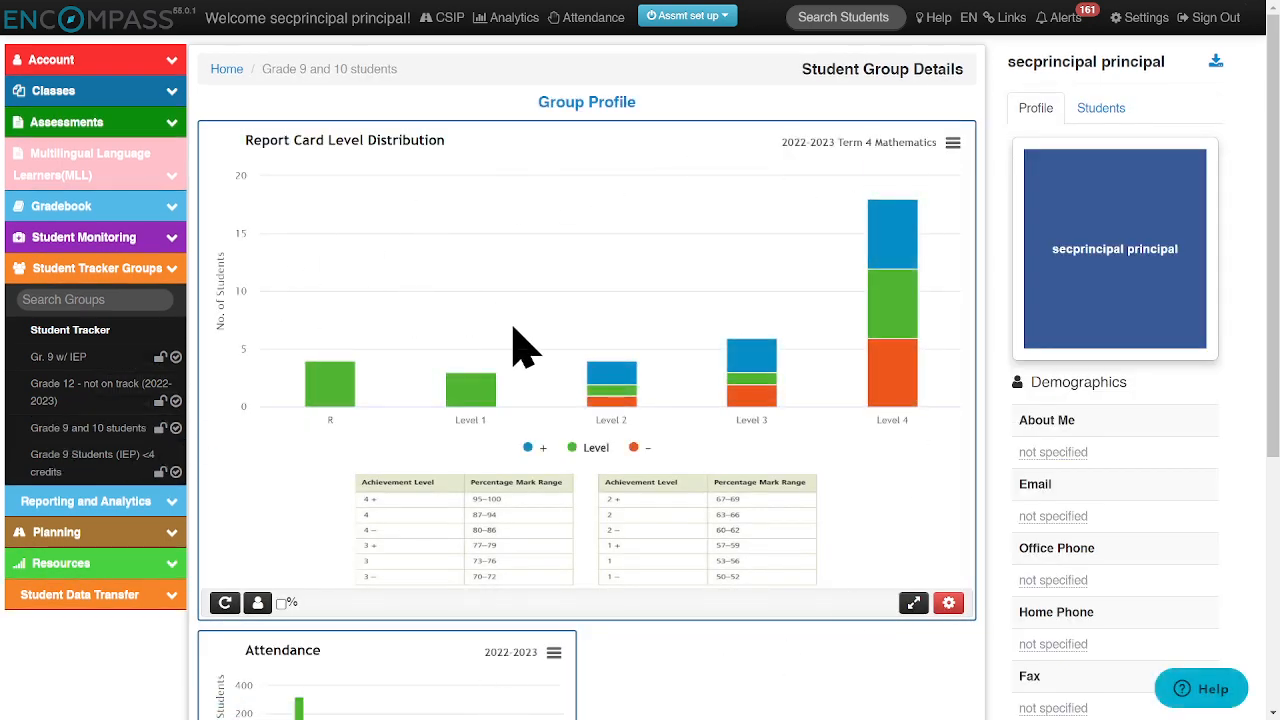
{"action": "scroll", "coordinate": [551, 343], "scroll_direction": "down", "scroll_amount": 3}
{"action": "scroll", "coordinate": [530, 380], "scroll_direction": "up", "scroll_amount": 3}
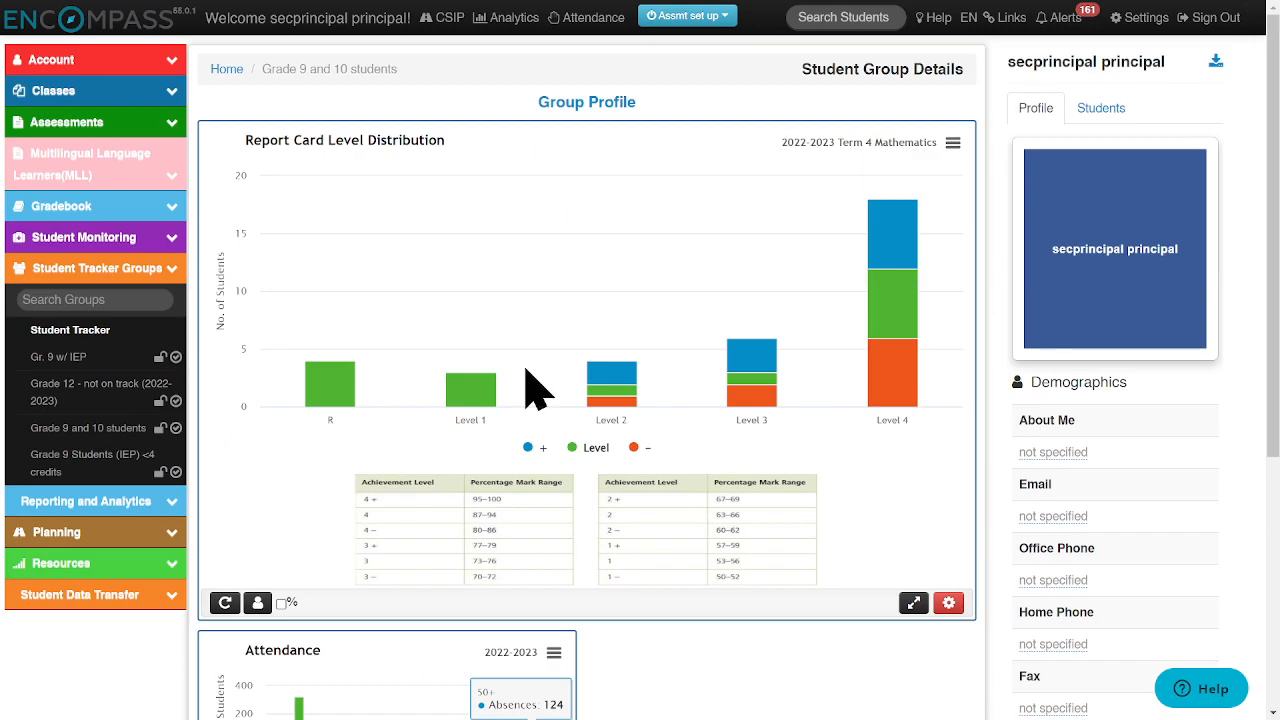